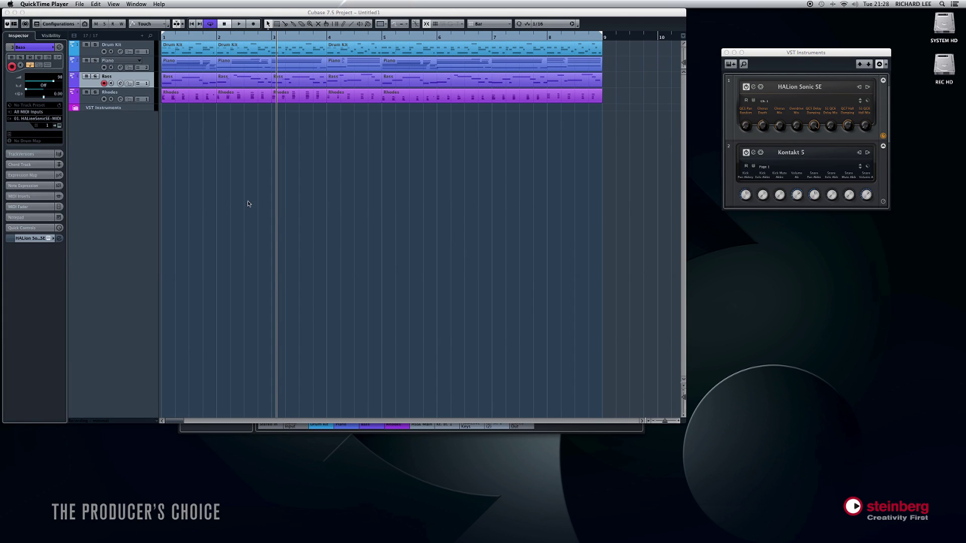
Activate the Cubase window with the four-track HALion Sonic SE and Kontakt 5 project
click(115, 142)
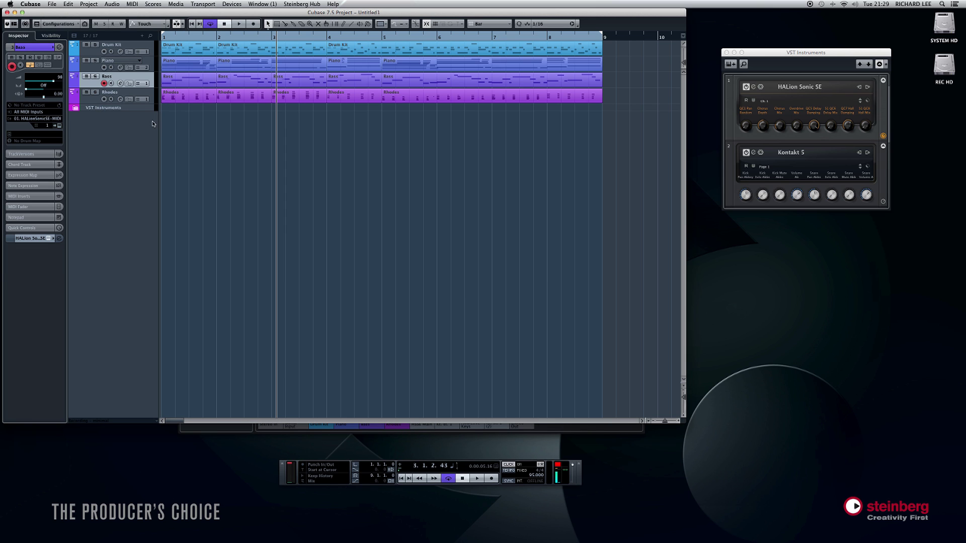
In VST Connections, assign the mono Guitar Input bus to device port IP 3, then close the window
click(233, 4)
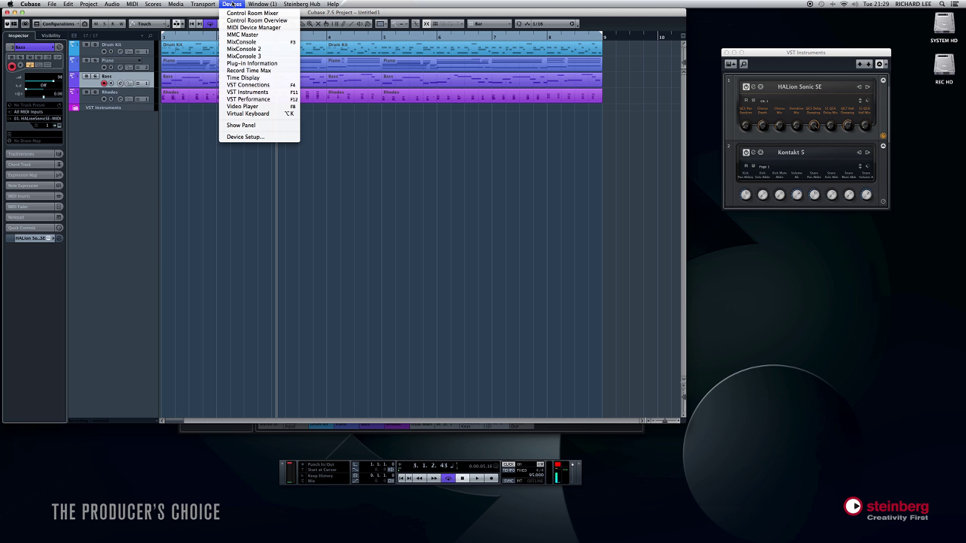
click(256, 86)
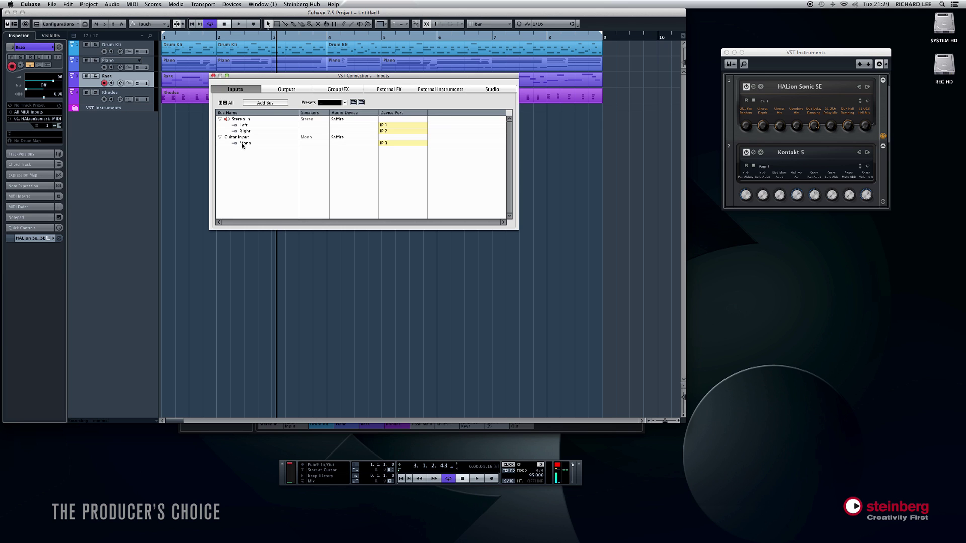
click(385, 144)
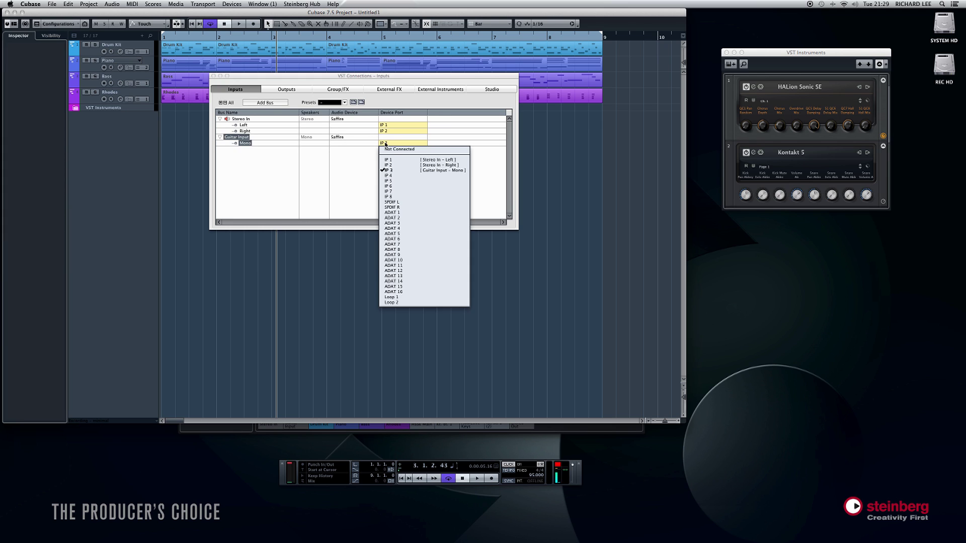
click(390, 172)
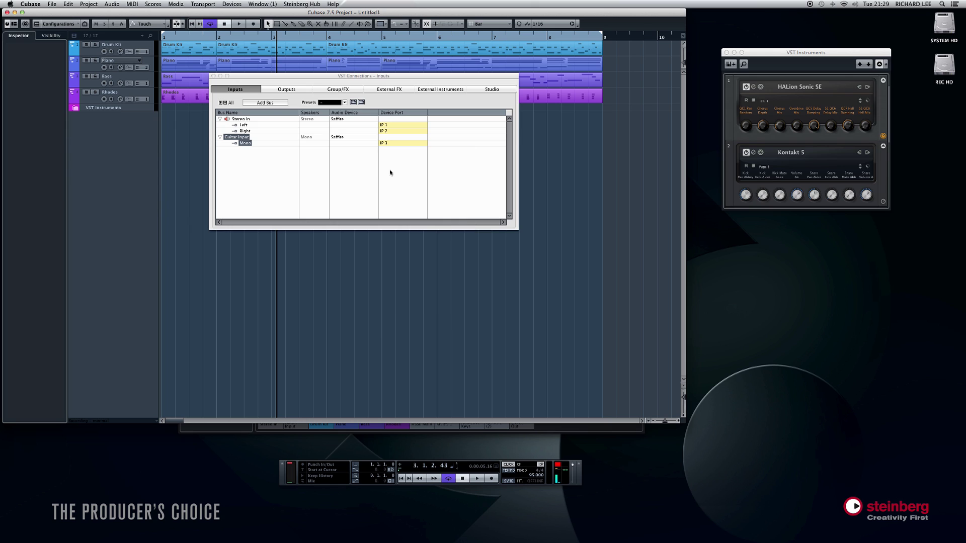
click(214, 76)
click(91, 102)
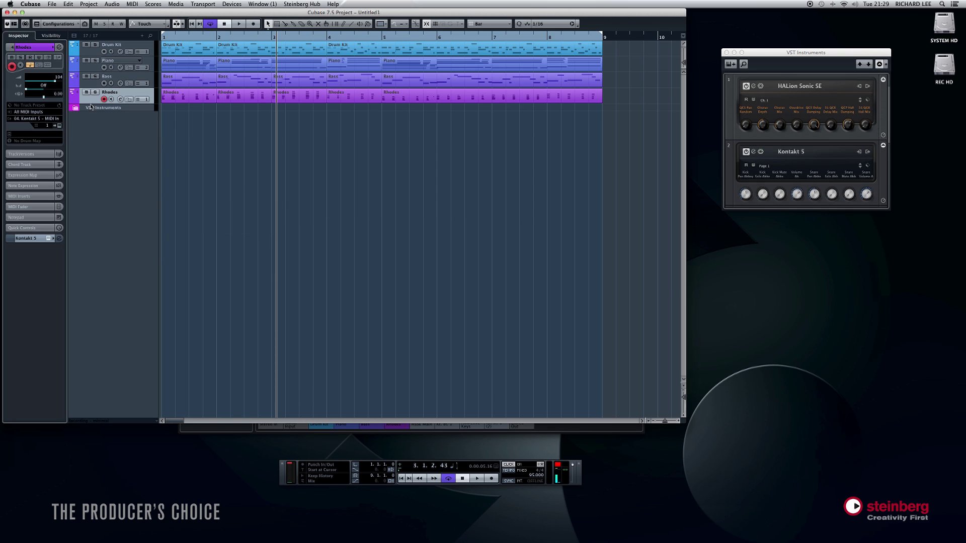
Add a mono audio track, Audio 01, and bring up its input routing choices in the Inspector
right_click(108, 130)
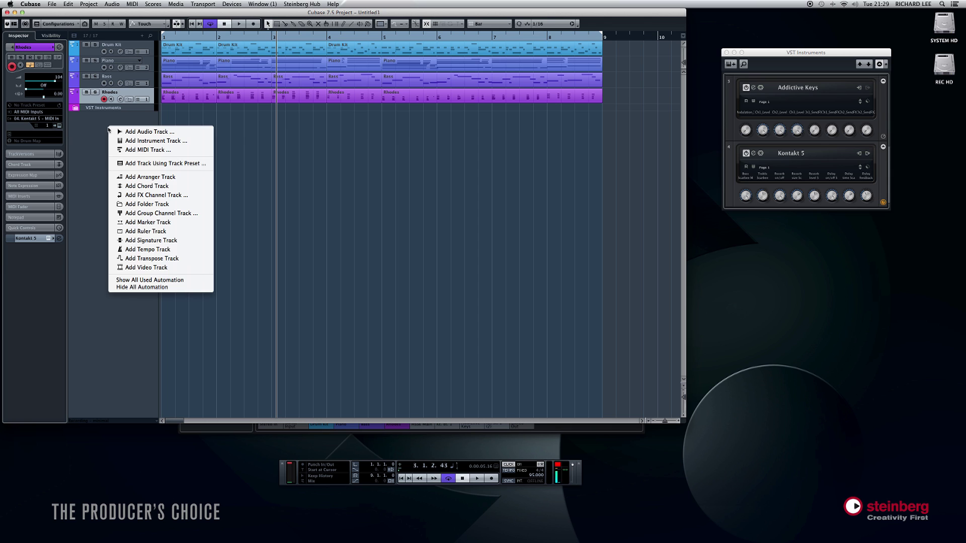
click(144, 133)
click(376, 152)
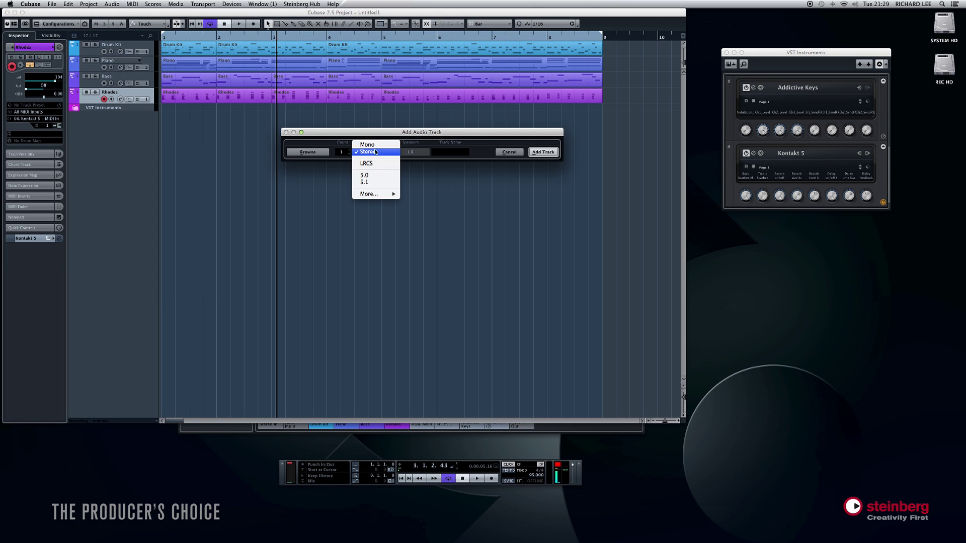
click(367, 144)
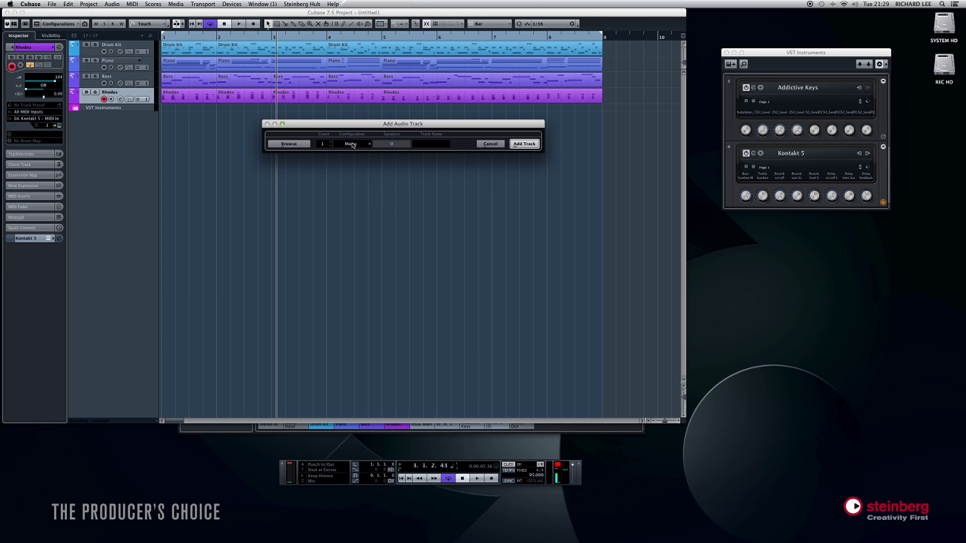
drag(358, 126, 354, 119)
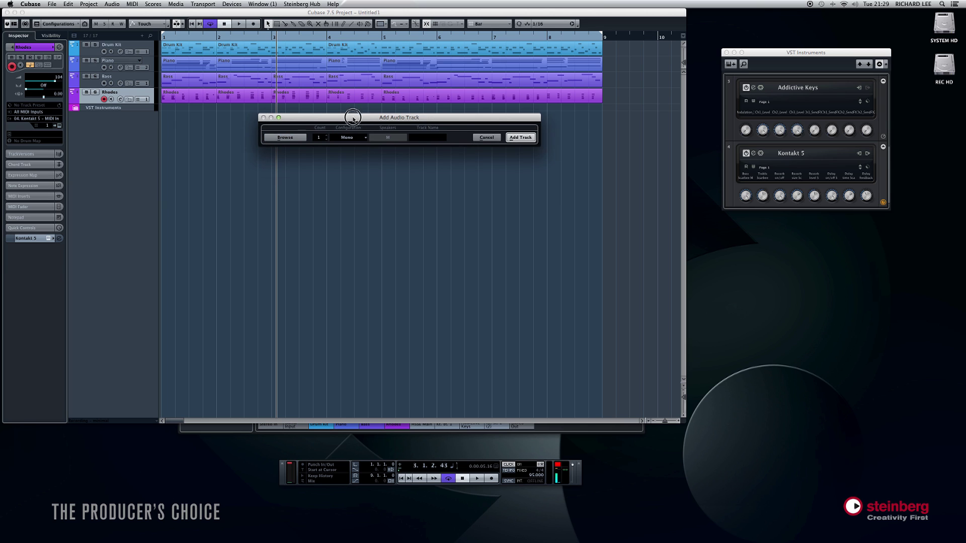
click(521, 137)
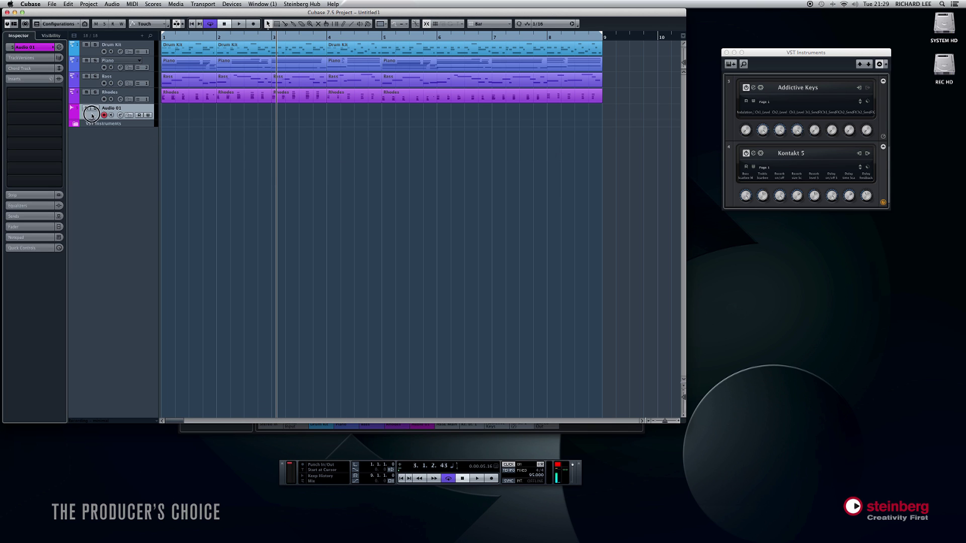
click(30, 47)
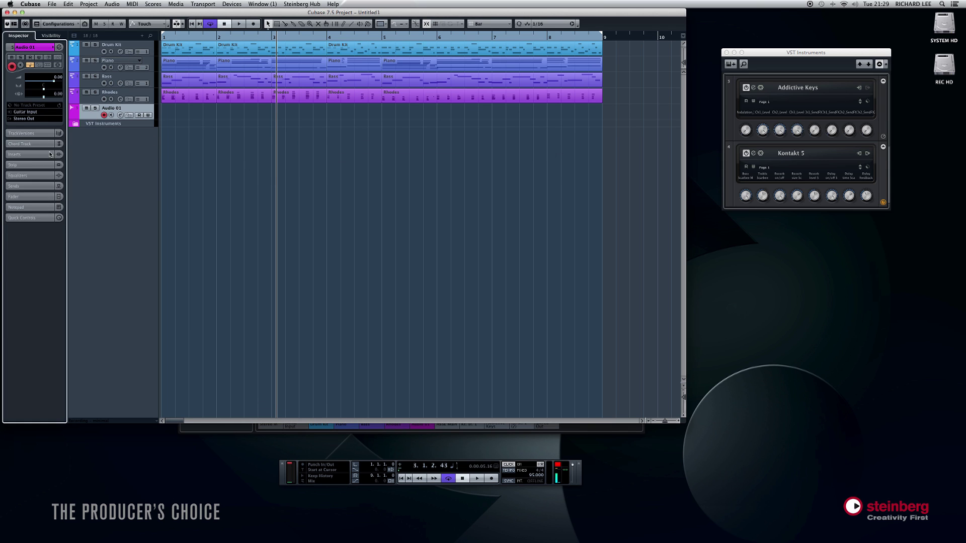
click(33, 113)
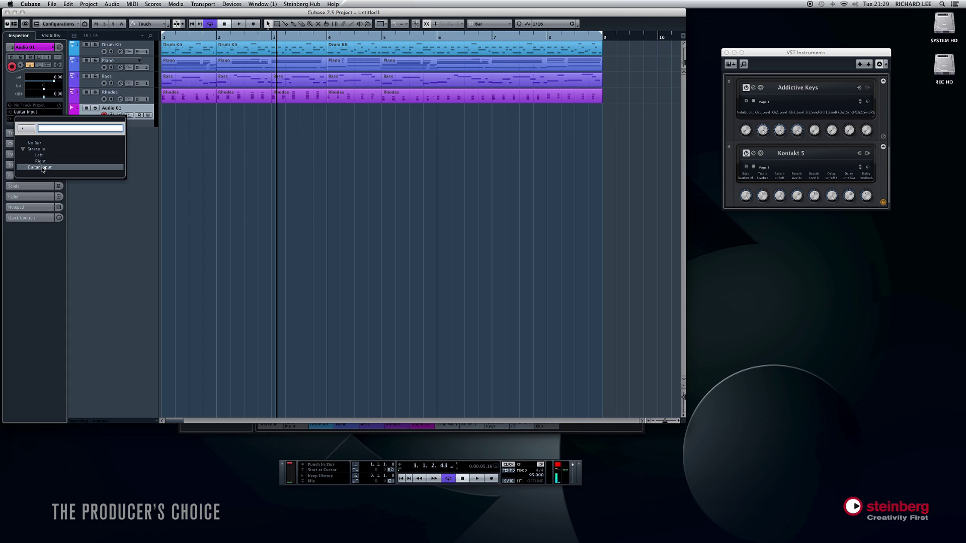
Set Audio 01's input to Guitar Input and expand its empty Inserts section
click(43, 169)
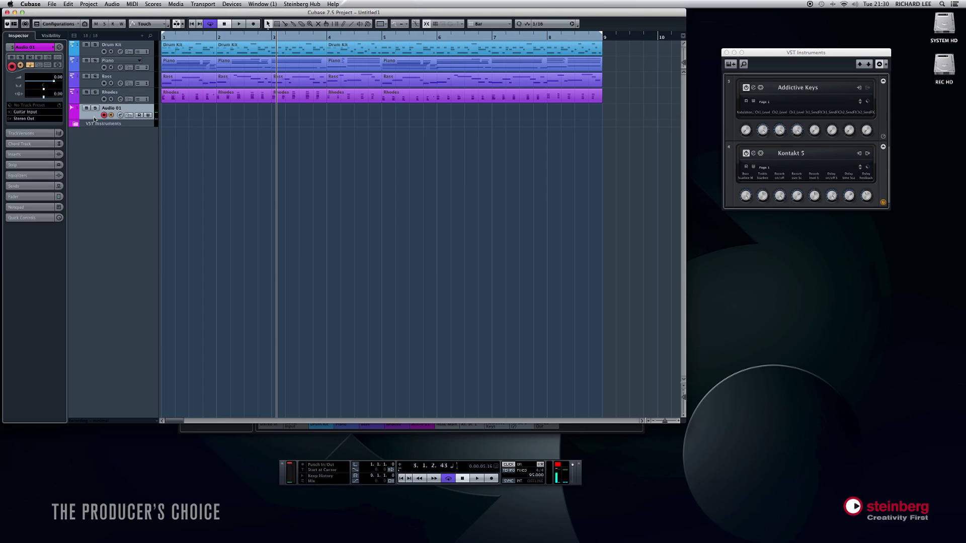
click(32, 155)
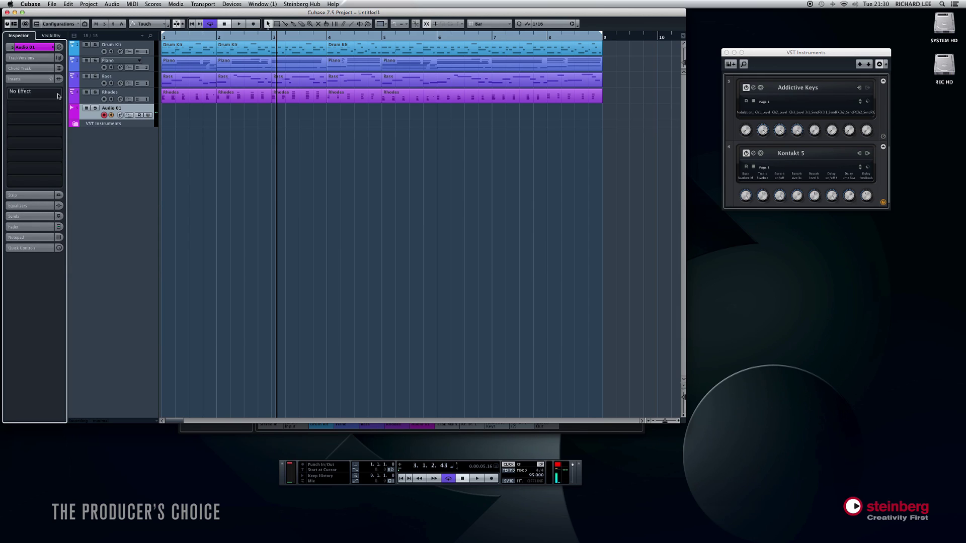
Load Guitar Rig 5 into Audio 01's first insert slot and position its window
click(59, 93)
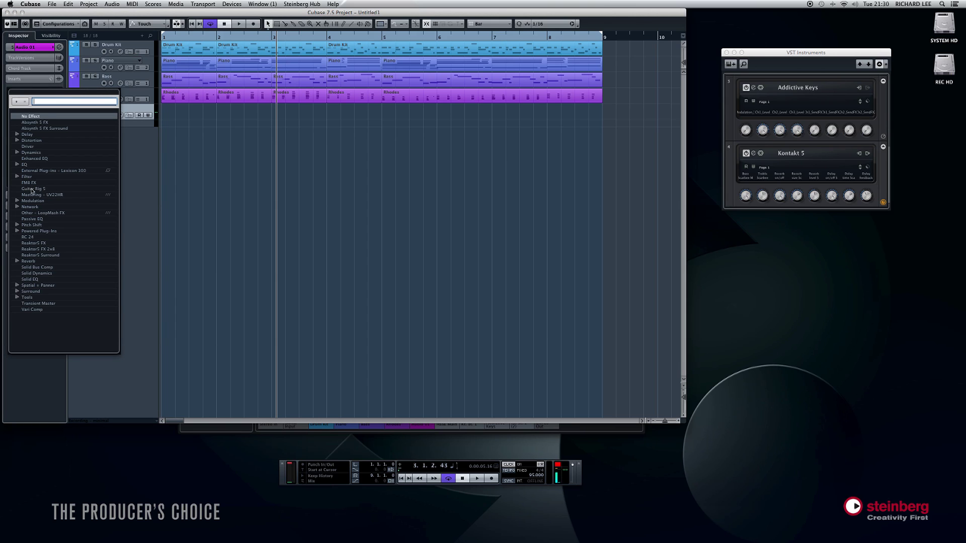
click(205, 206)
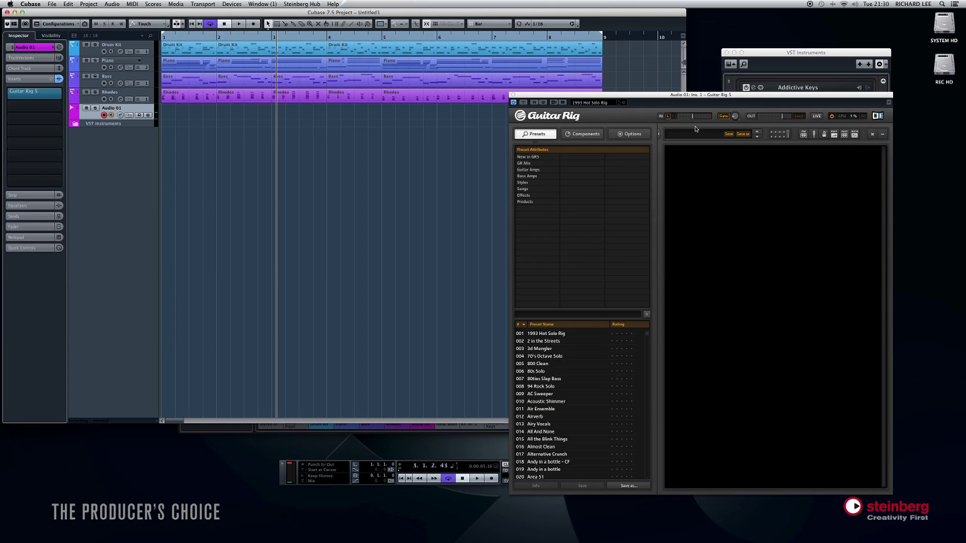
drag(652, 97, 652, 73)
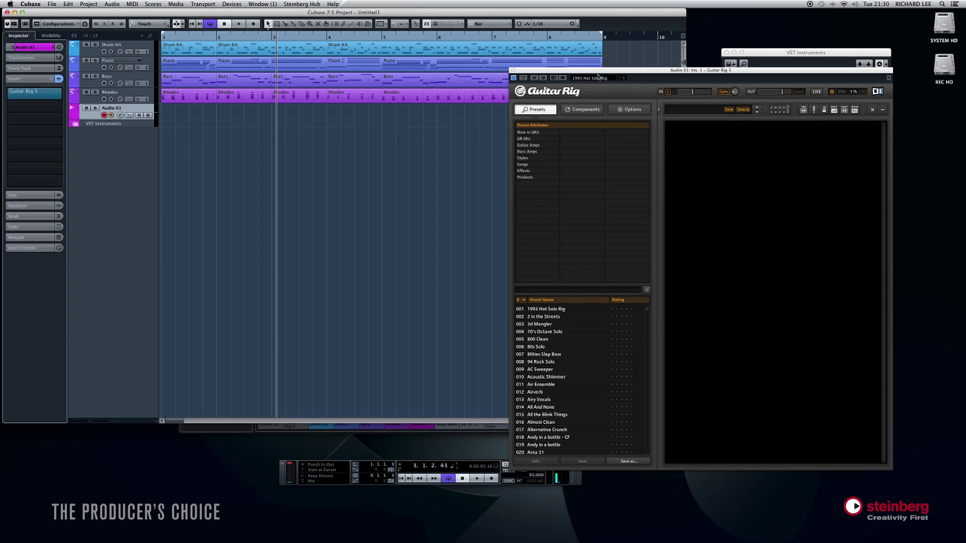
drag(598, 71, 597, 75)
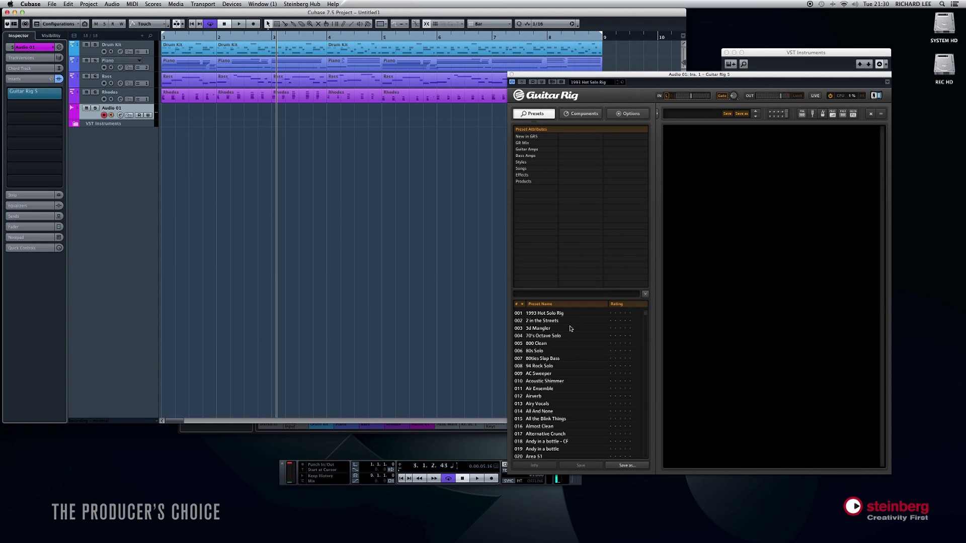
Select the 012 Phased Rhythm preset from Styles > Funk and Soul in Guitar Rig
click(521, 163)
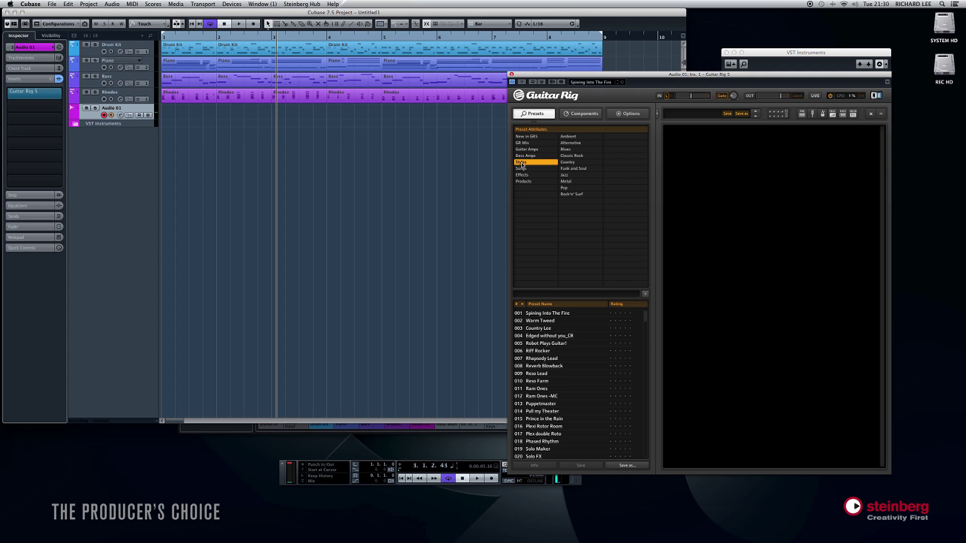
click(567, 170)
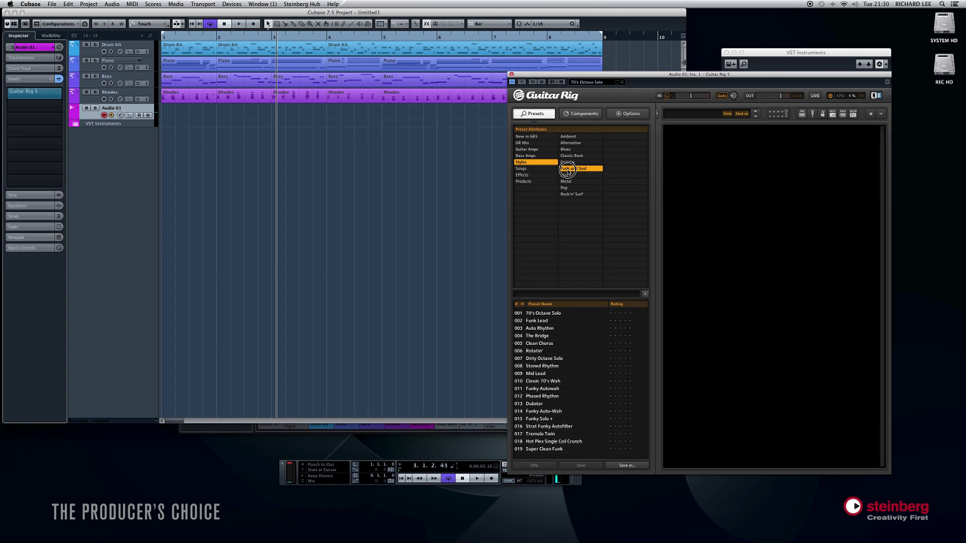
click(540, 397)
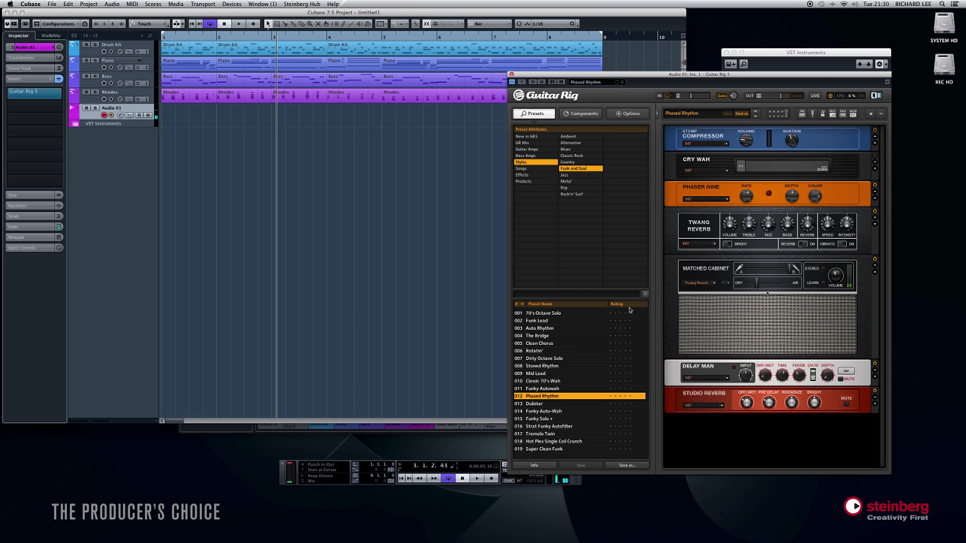
mouse_move(745, 199)
From the project start, record a guitar take on Audio 01, stopping with the space bar
click(287, 174)
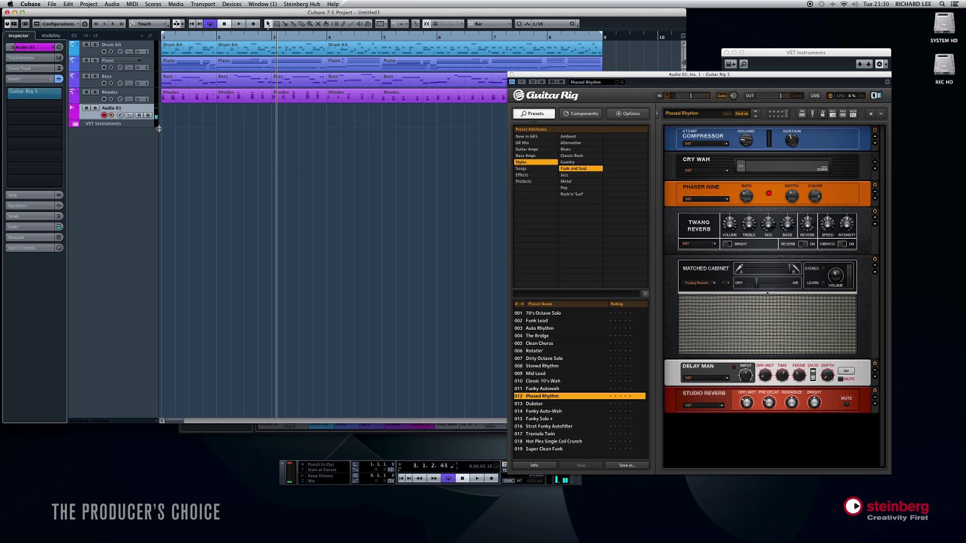
click(404, 480)
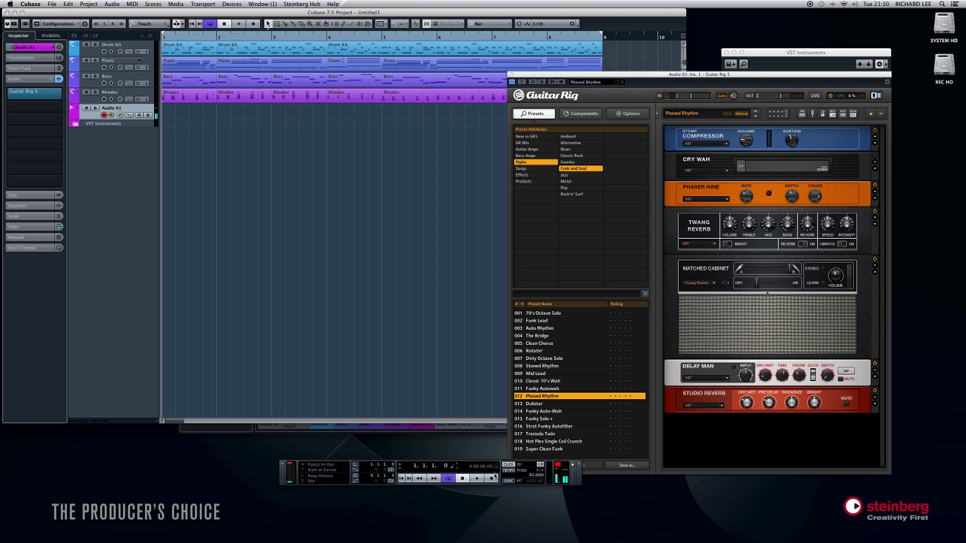
drag(281, 475, 212, 468)
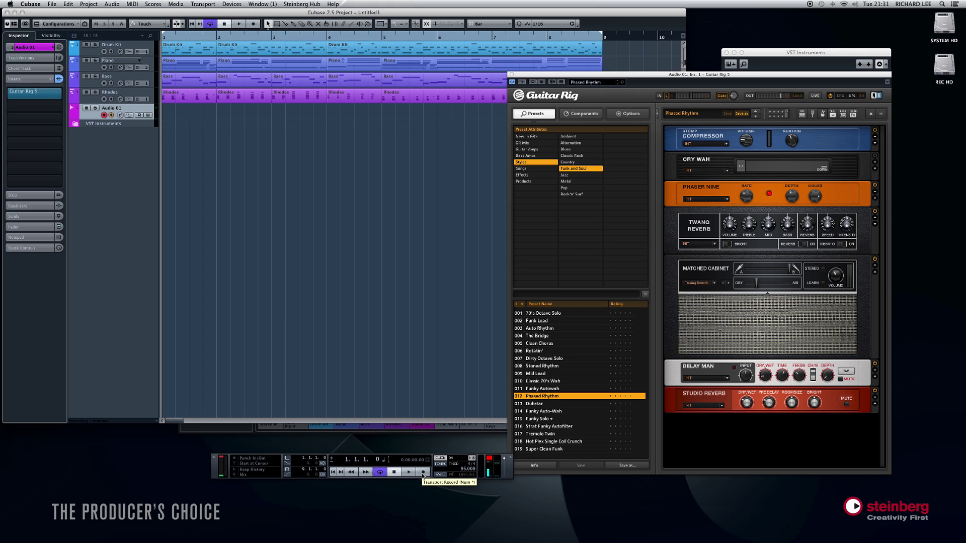
click(423, 472)
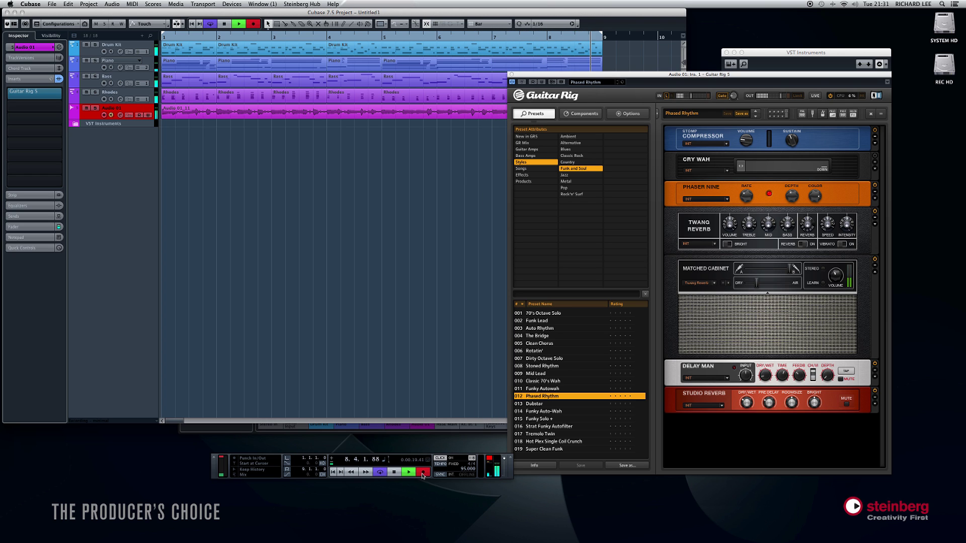
key(space)
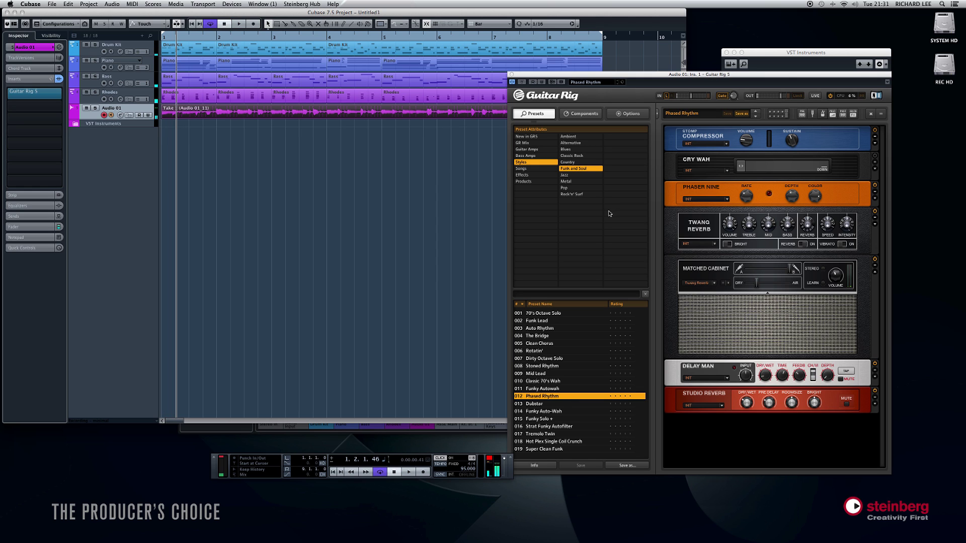
Close Guitar Rig, then play the project from the start and stop around bar 6
click(512, 74)
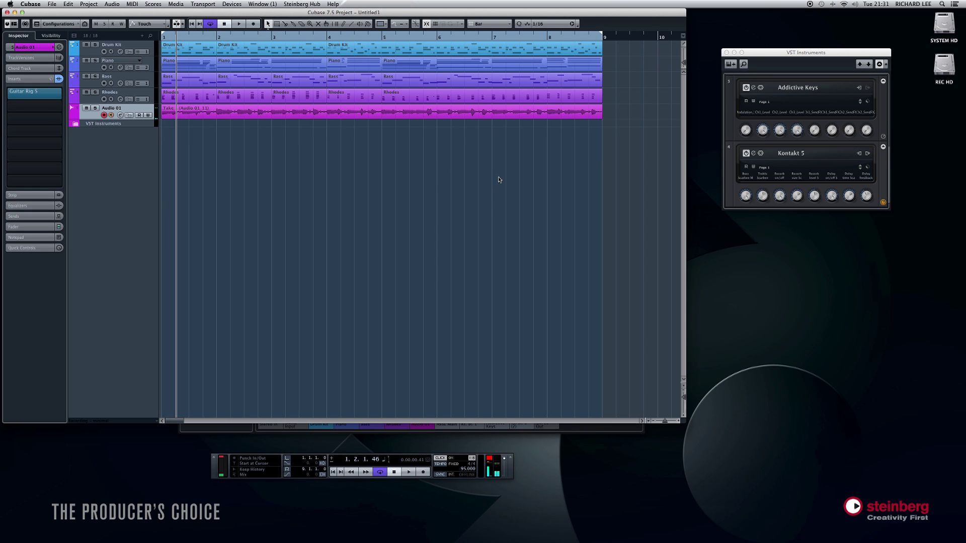
click(192, 24)
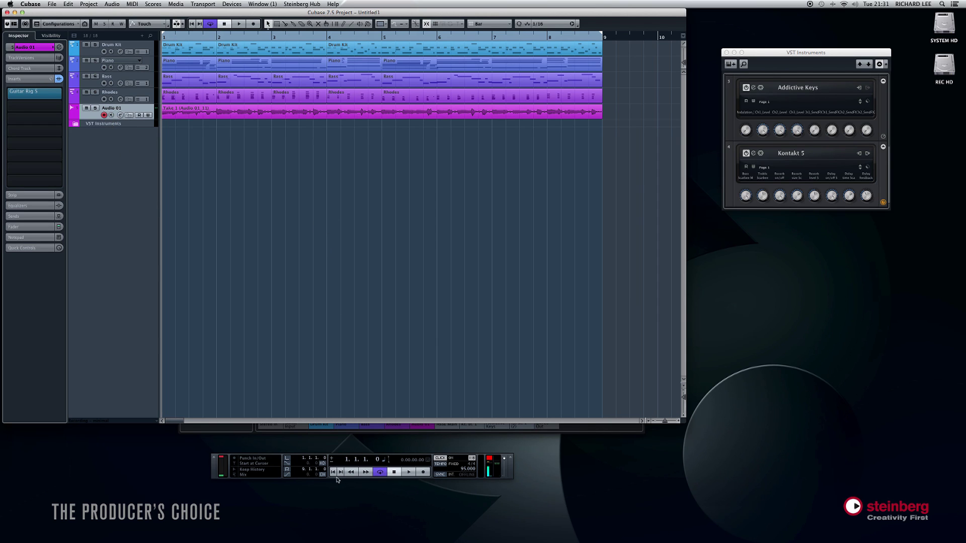
click(407, 473)
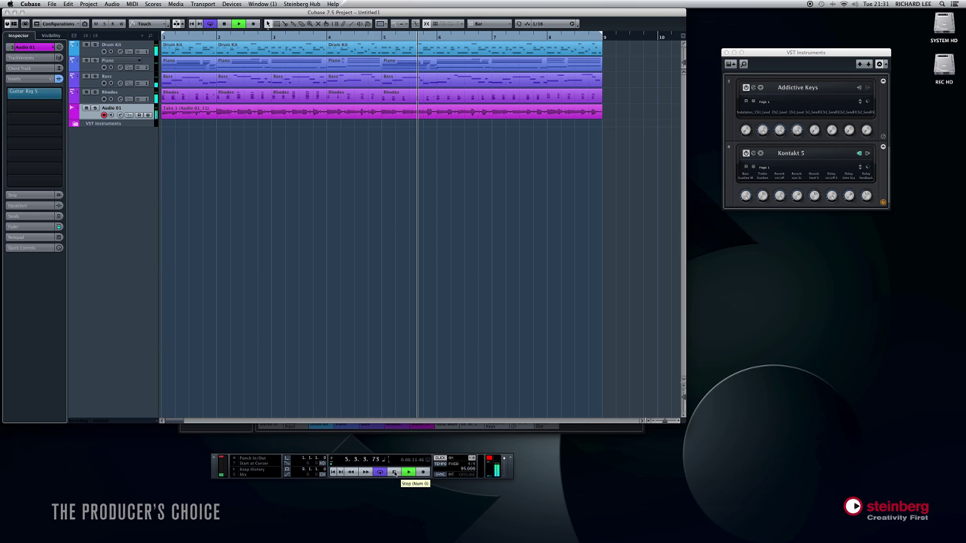
click(395, 473)
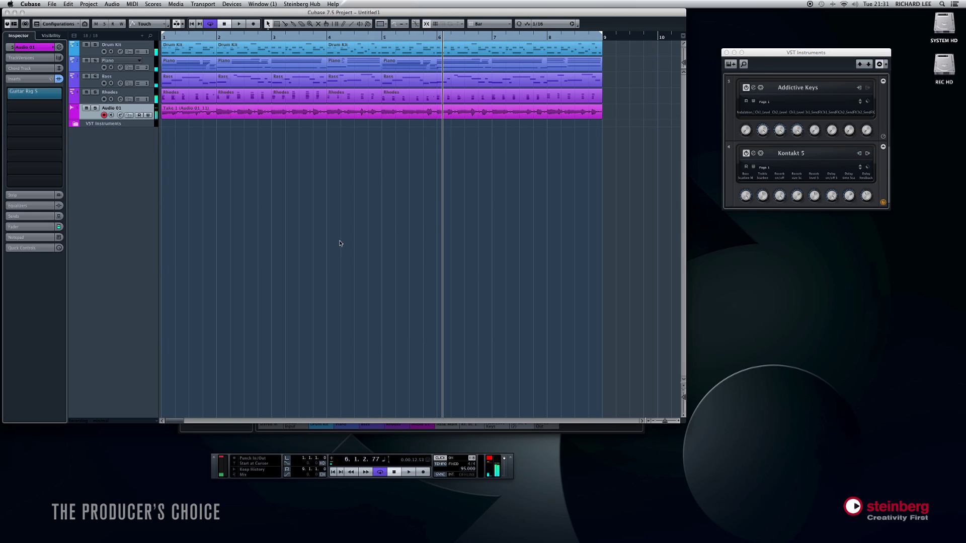
Open the MixConsole from the Devices menu, then enlarge and reposition it
click(228, 6)
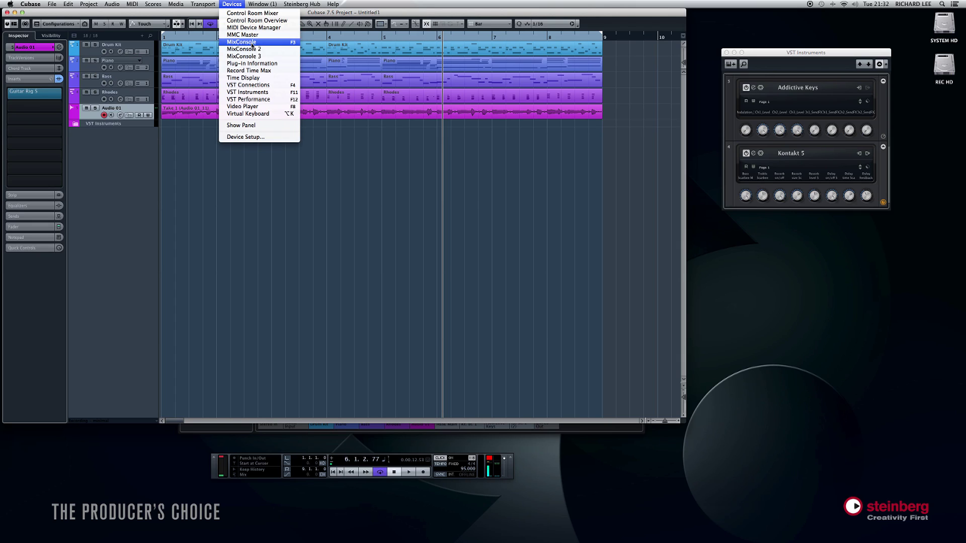
click(253, 43)
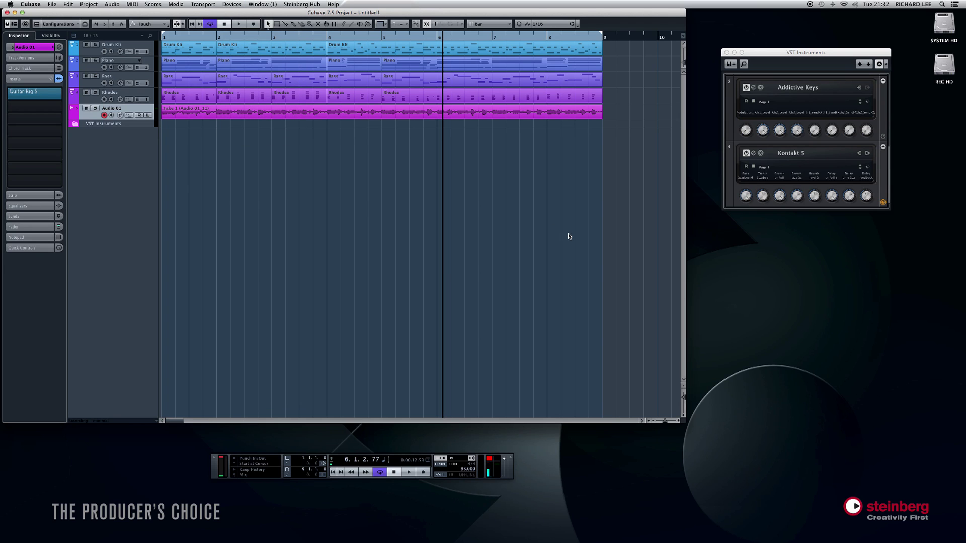
click(232, 4)
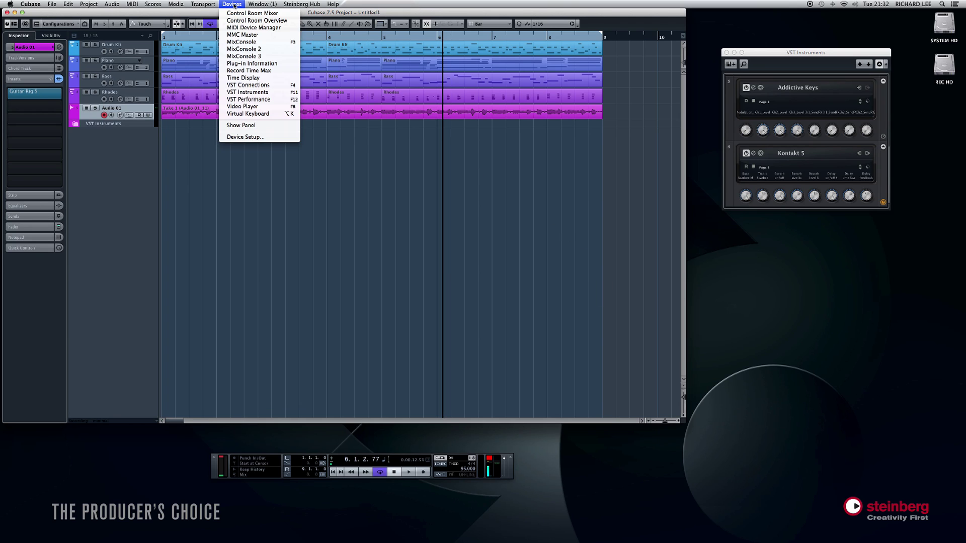
click(235, 42)
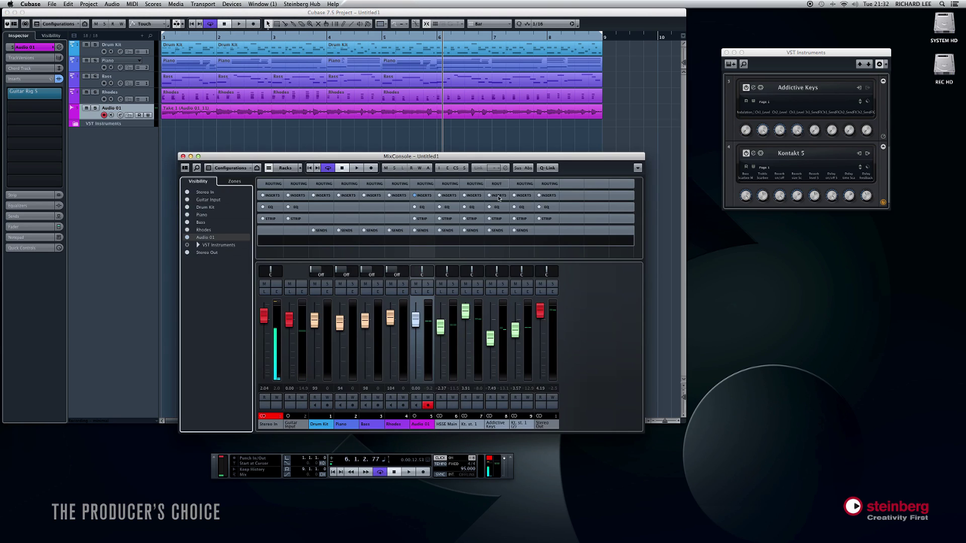
drag(404, 153, 399, 131)
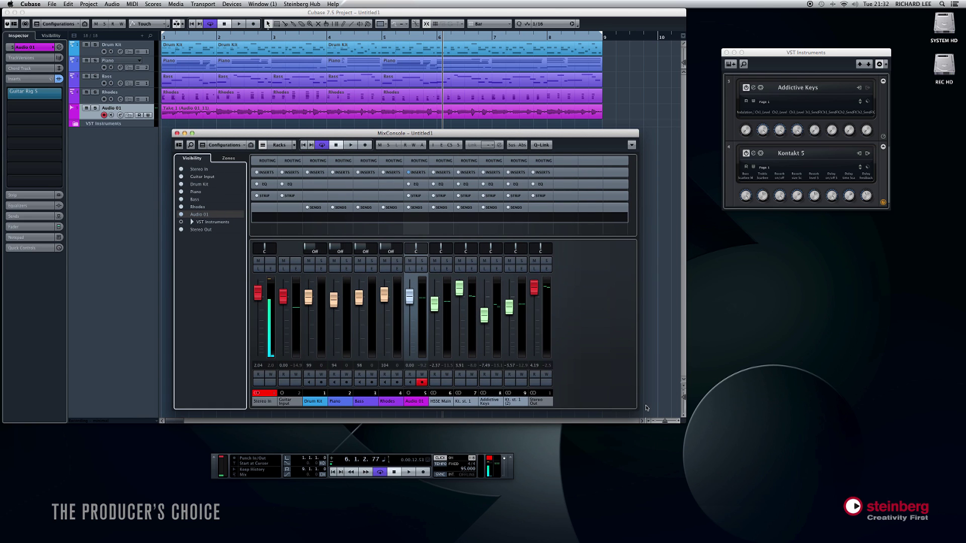
drag(636, 409, 811, 457)
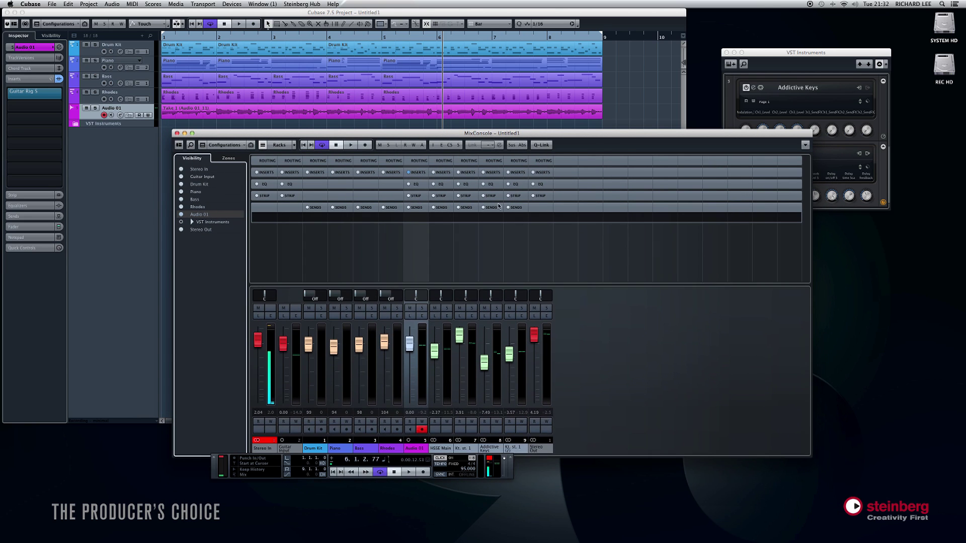
drag(431, 134, 374, 94)
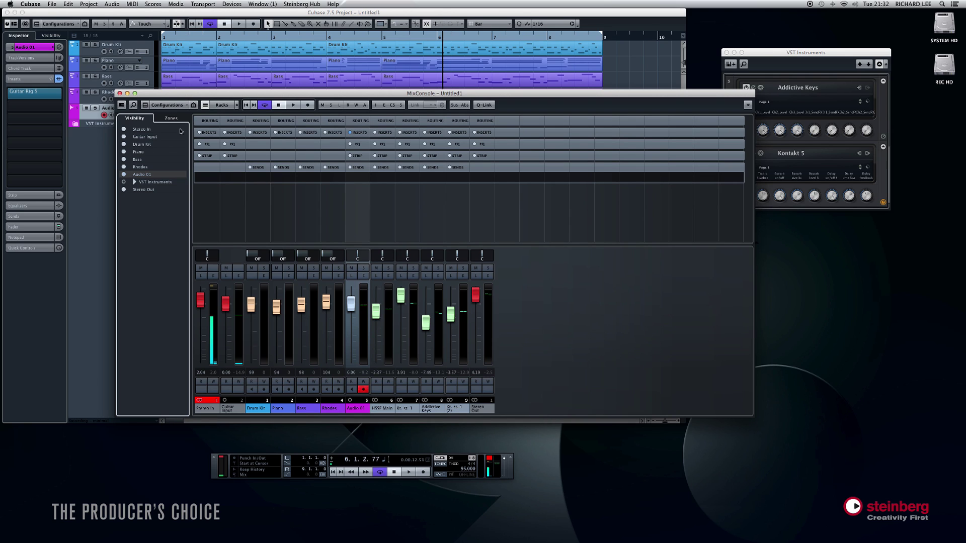
During playback, raise Kt. st. 1 to 6.02 and lower soloed HSSE Main to -4.59 and Addictive Keys to -9.16
drag(351, 304, 351, 320)
key(space)
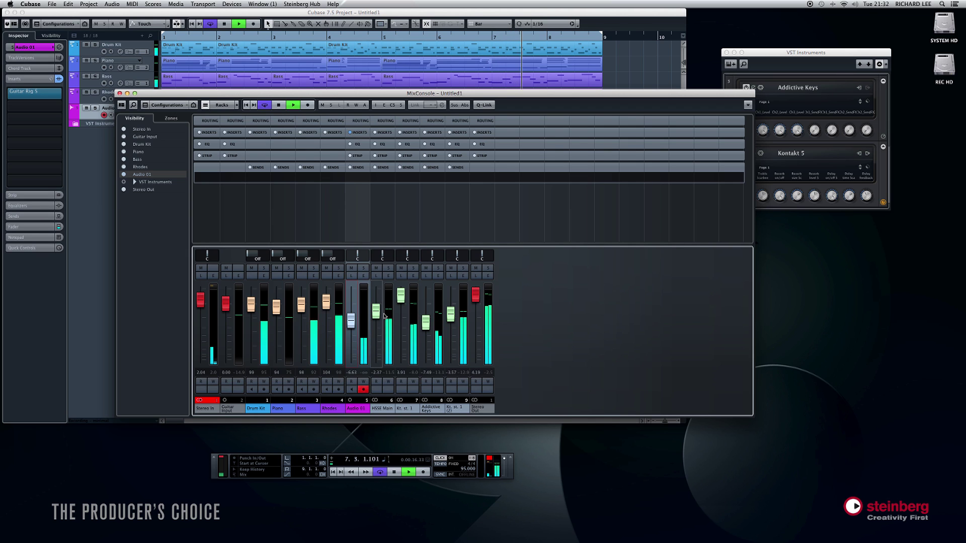
drag(400, 296, 403, 288)
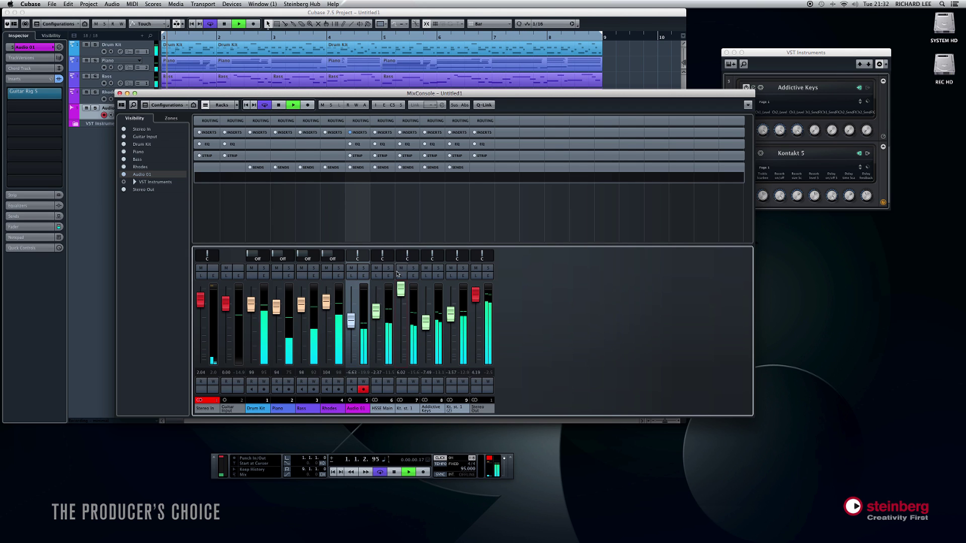
click(413, 267)
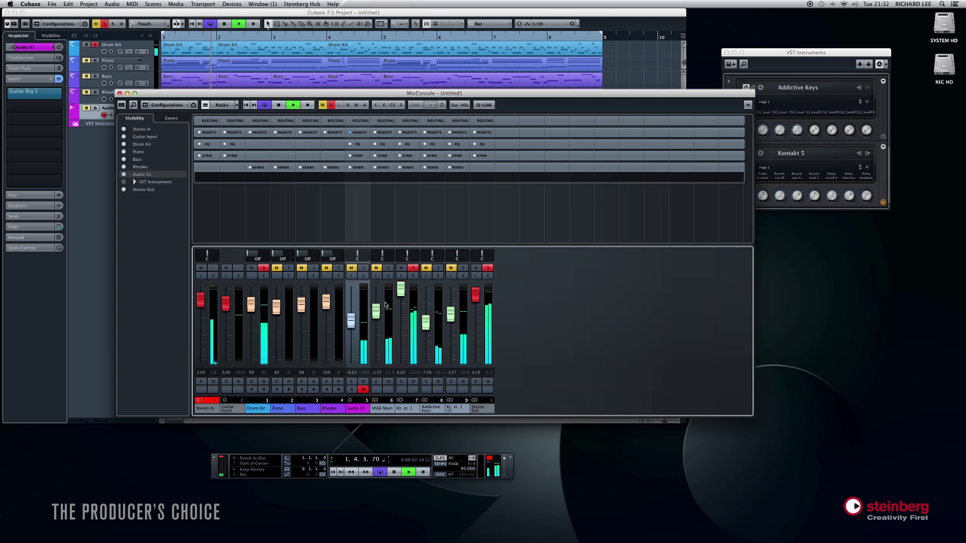
click(388, 267)
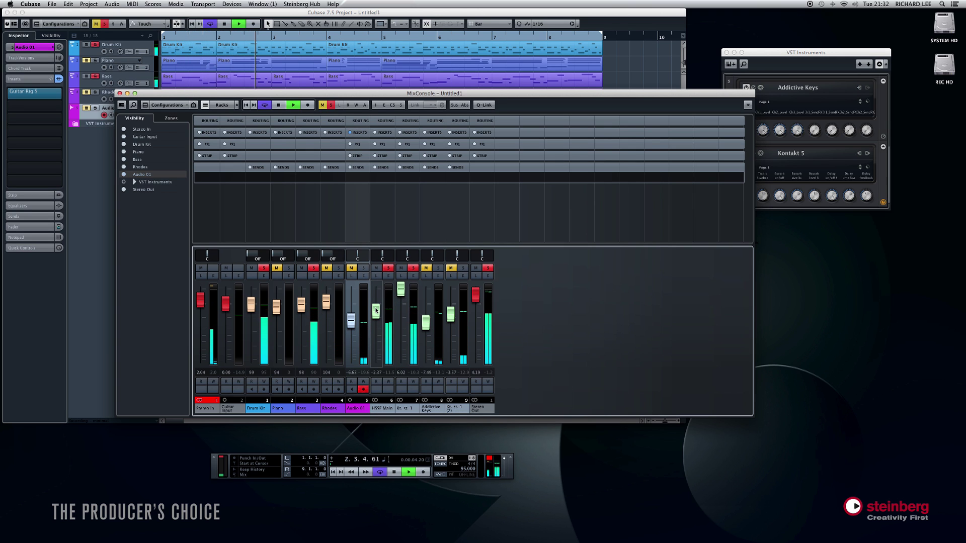
drag(376, 311, 376, 317)
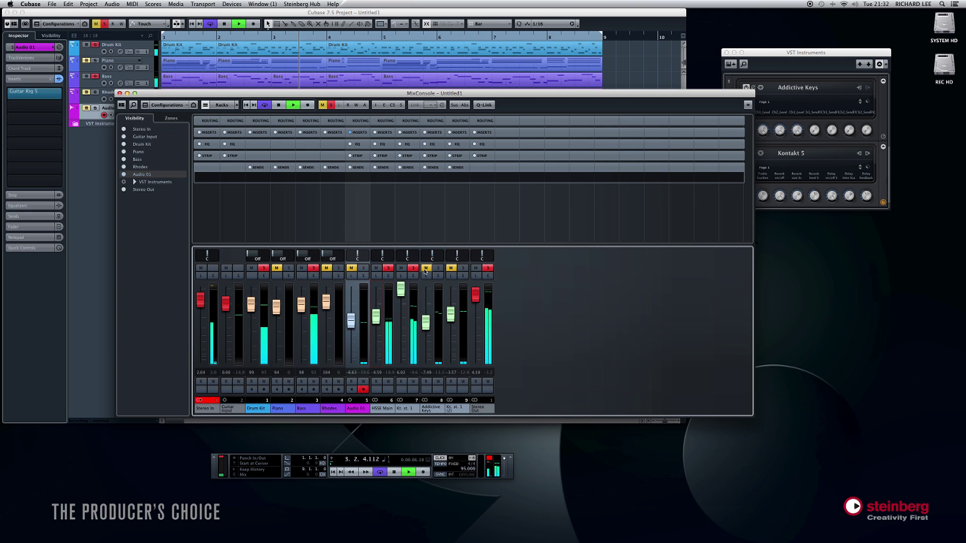
click(438, 267)
drag(426, 321, 428, 327)
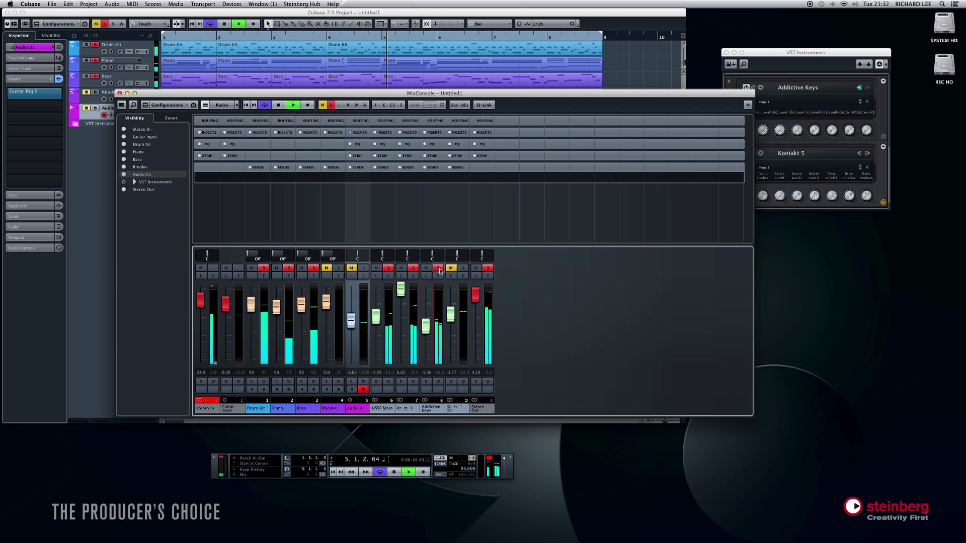
Clear solos, set Audio 01 to -8.03 and Kt. st. 1 (2) to -4.59, then stop and close the mixer
click(331, 104)
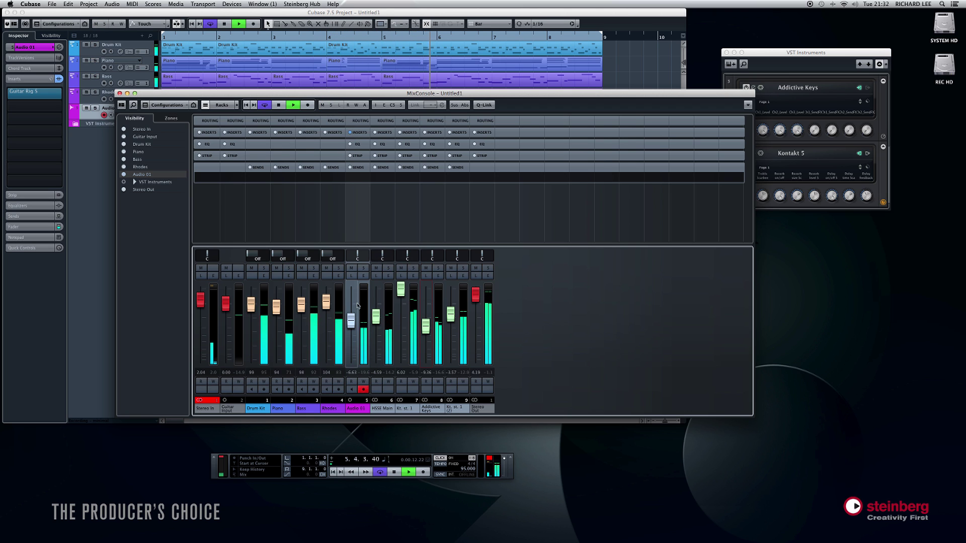
drag(351, 320, 351, 324)
click(451, 317)
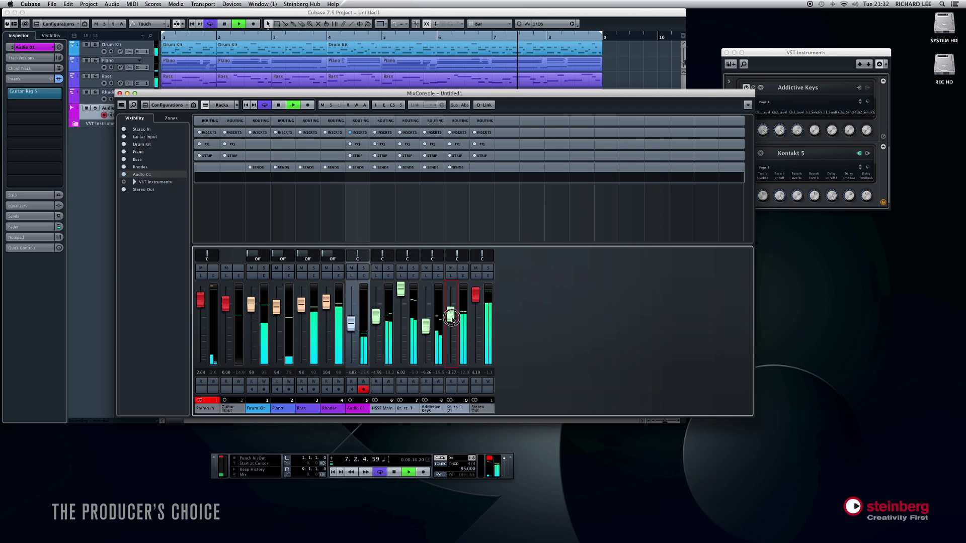
drag(452, 317, 451, 319)
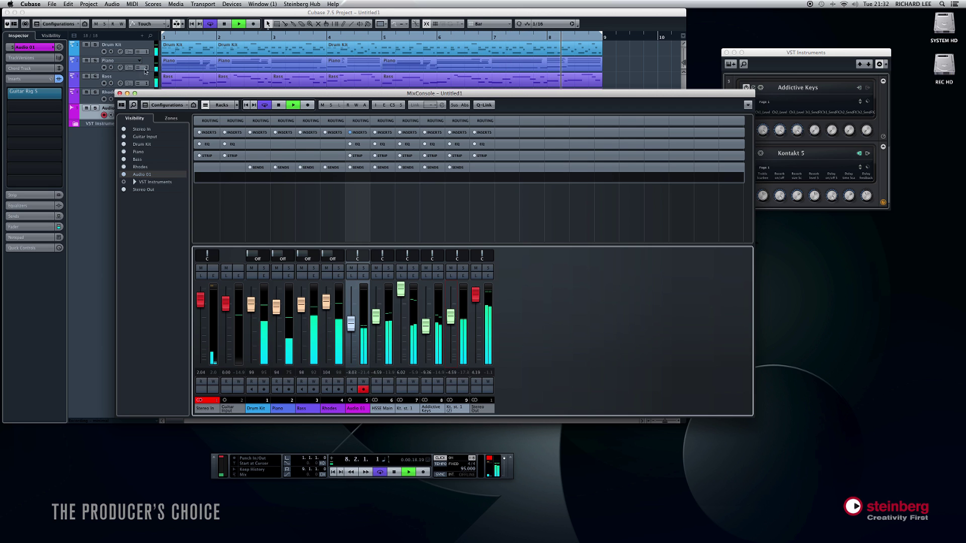
key(space)
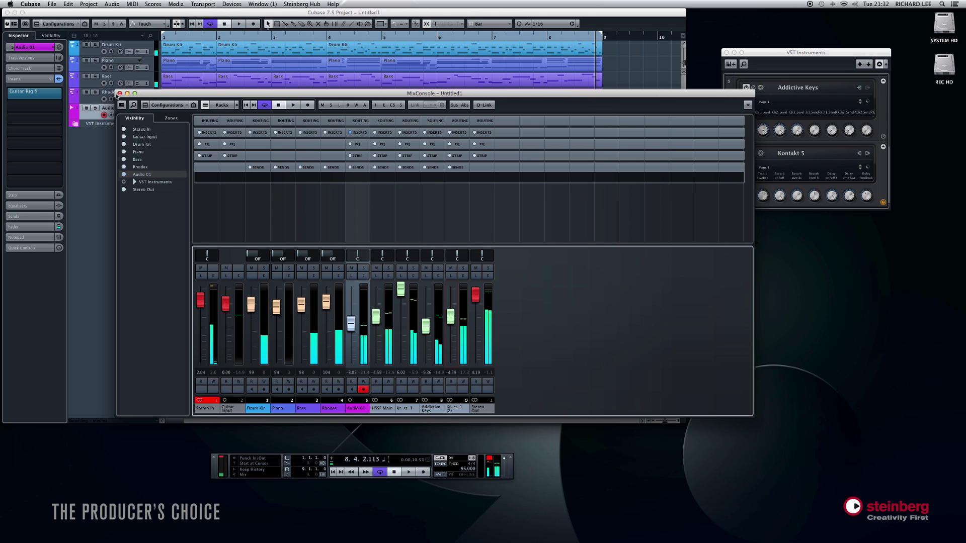
click(120, 93)
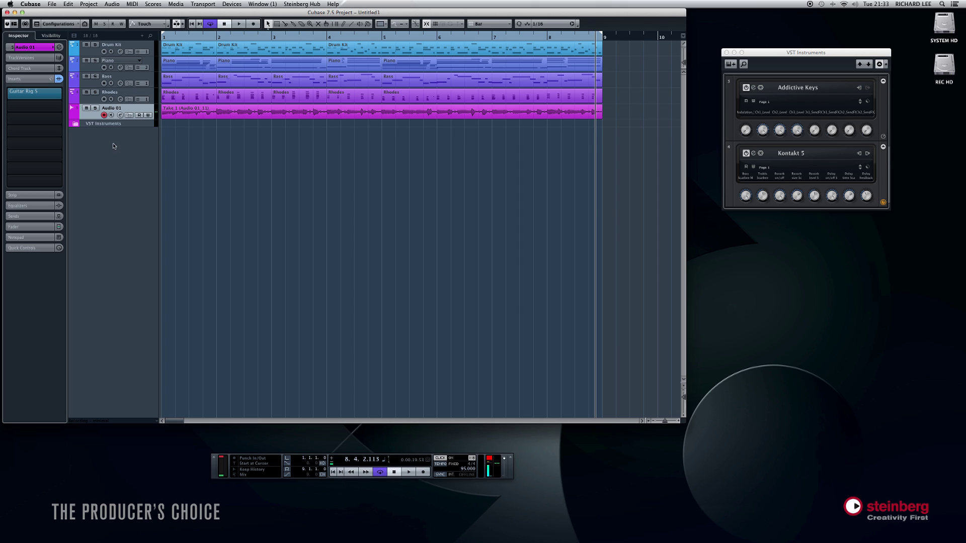
Add a stereo FX channel track using the Reverb > REVerence effect
right_click(118, 150)
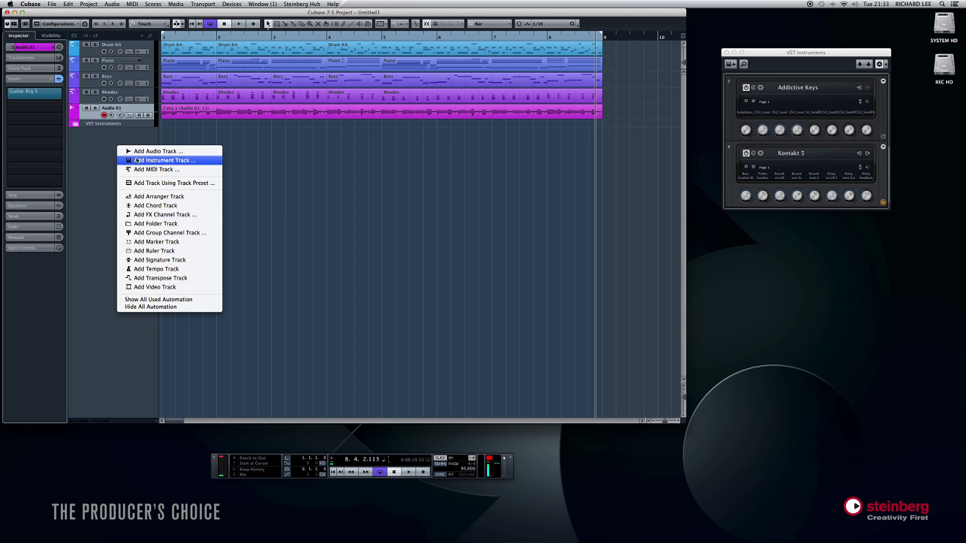
click(163, 215)
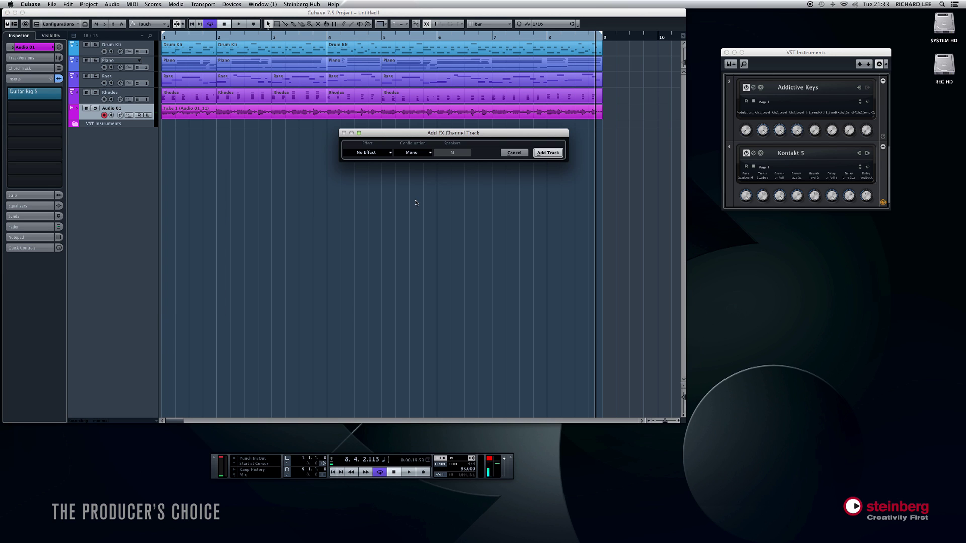
click(424, 158)
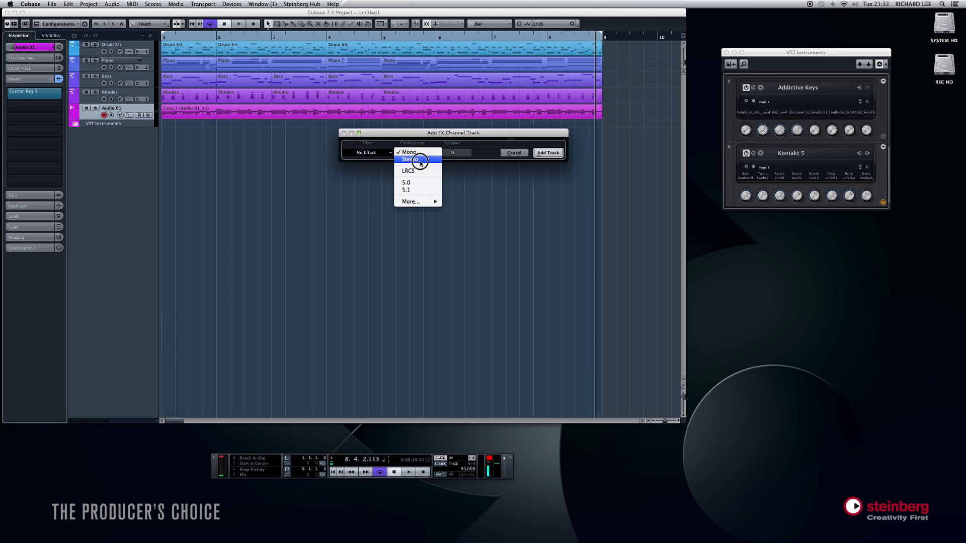
click(419, 162)
click(391, 153)
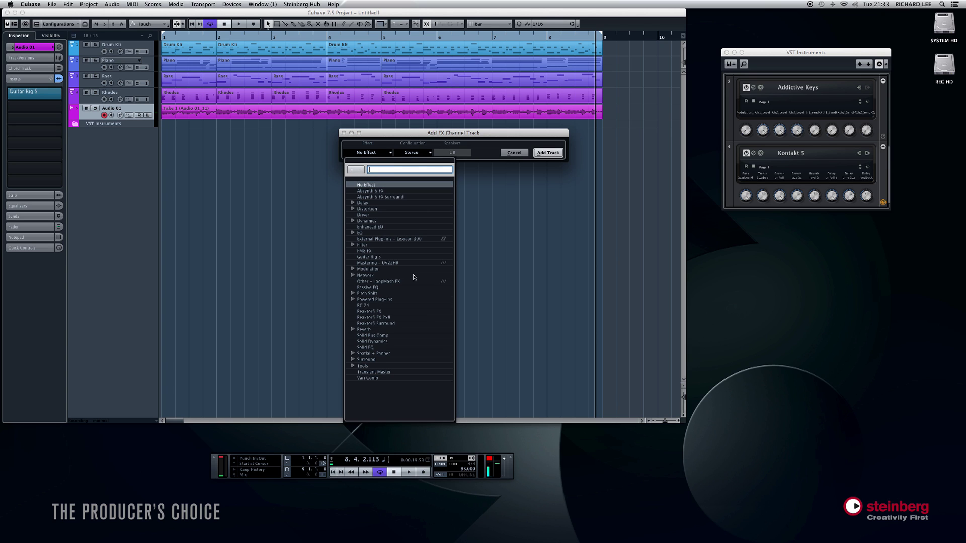
click(354, 330)
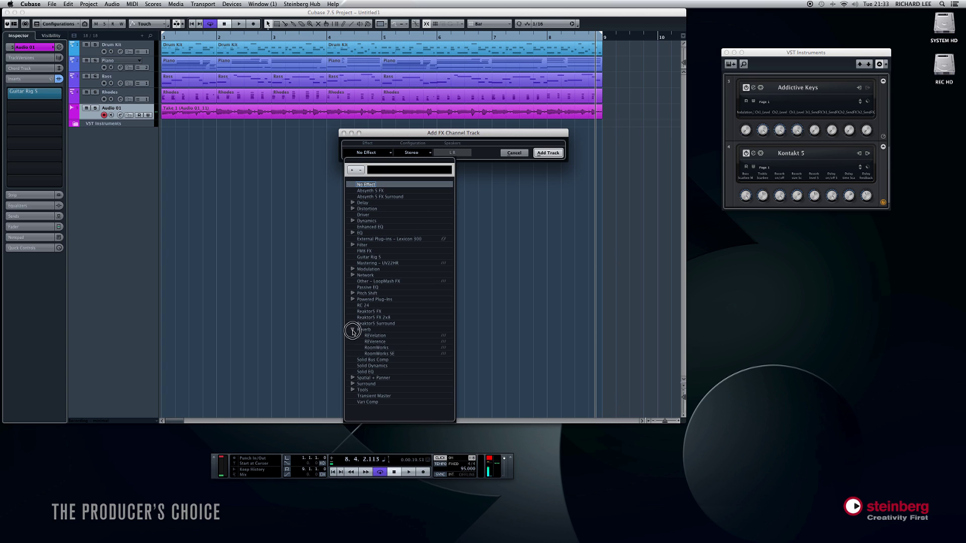
click(375, 342)
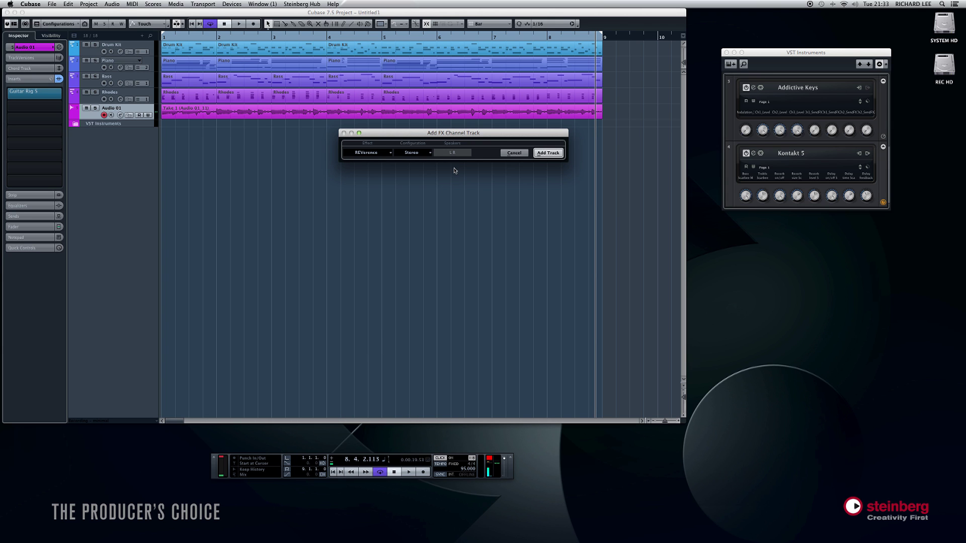
click(540, 154)
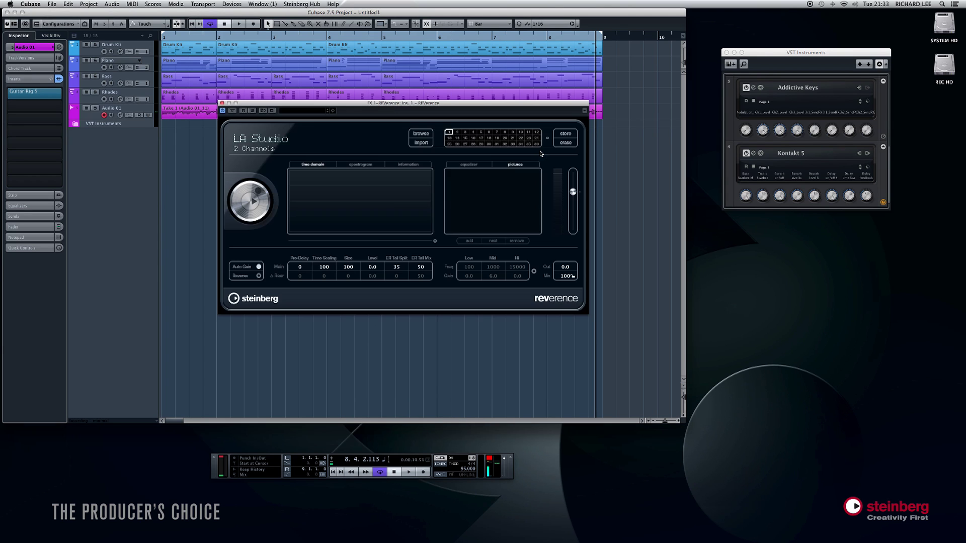
Load the Large Viennese Hall 1 preset into REVerence from its preset browser
mouse_move(391, 106)
mouse_down()
mouse_move(418, 93)
mouse_move(386, 94)
mouse_up()
click(416, 121)
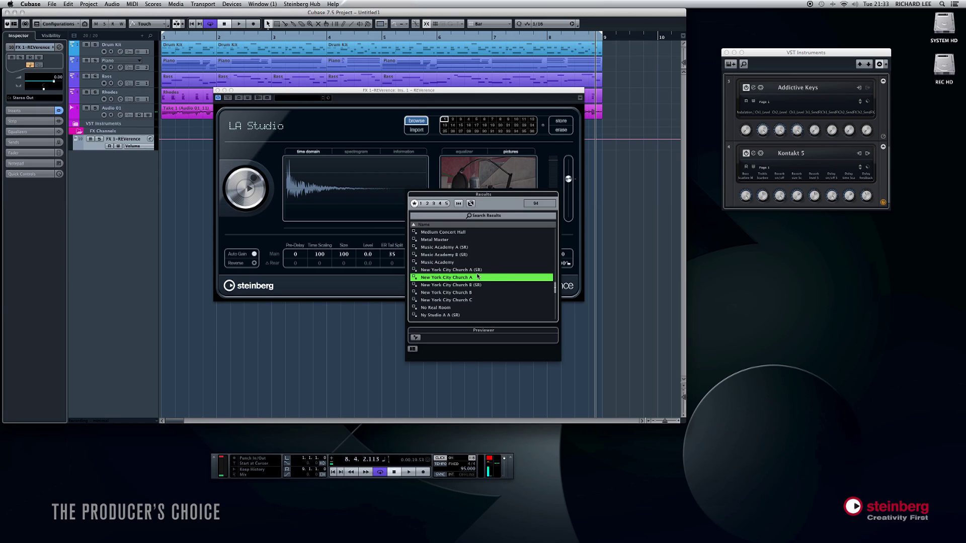
scroll(465, 257, down, 10)
scroll(465, 257, up, 8)
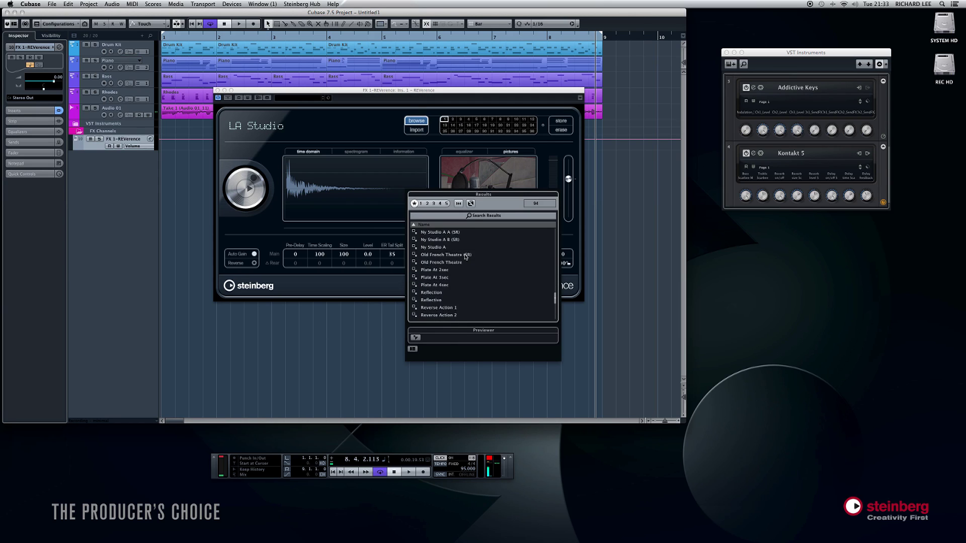
click(447, 240)
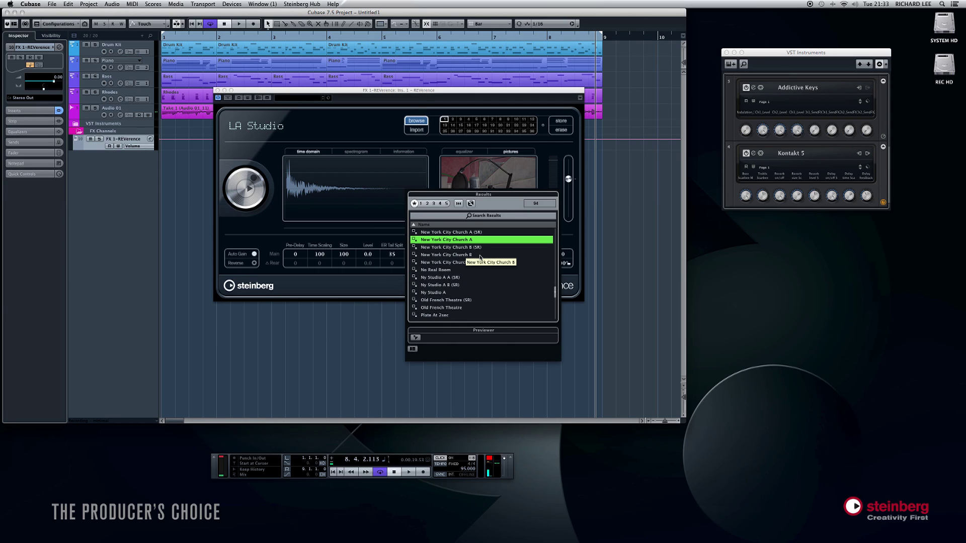
scroll(463, 251, up, 5)
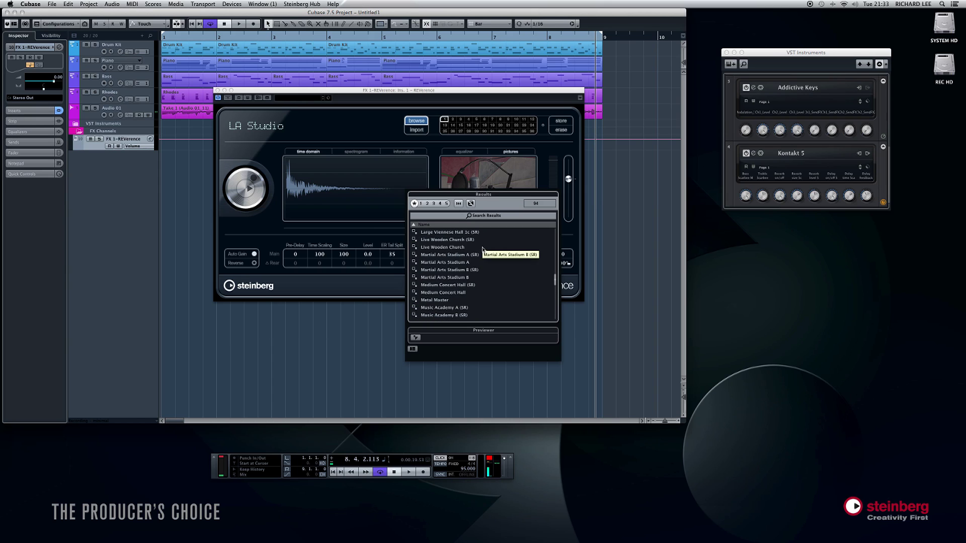
scroll(447, 236, up, 3)
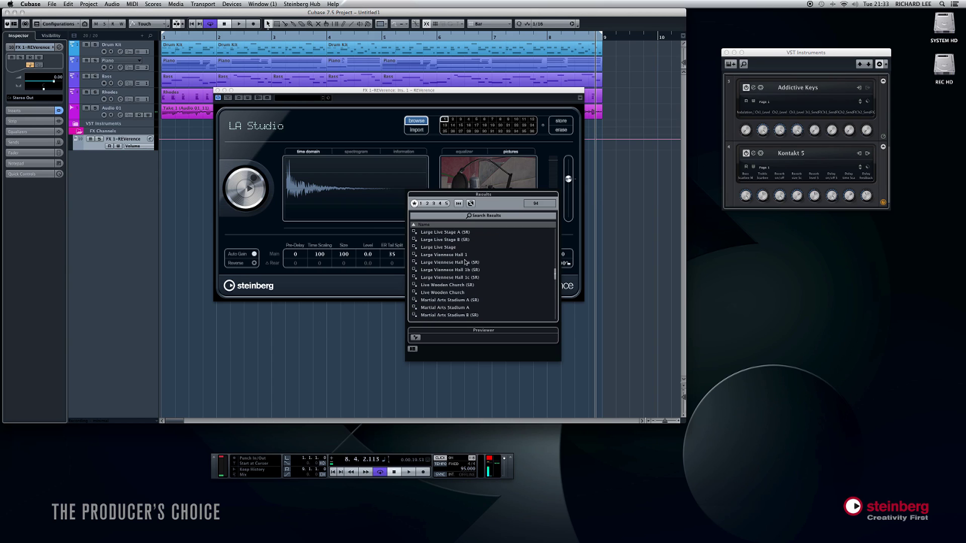
double_click(445, 255)
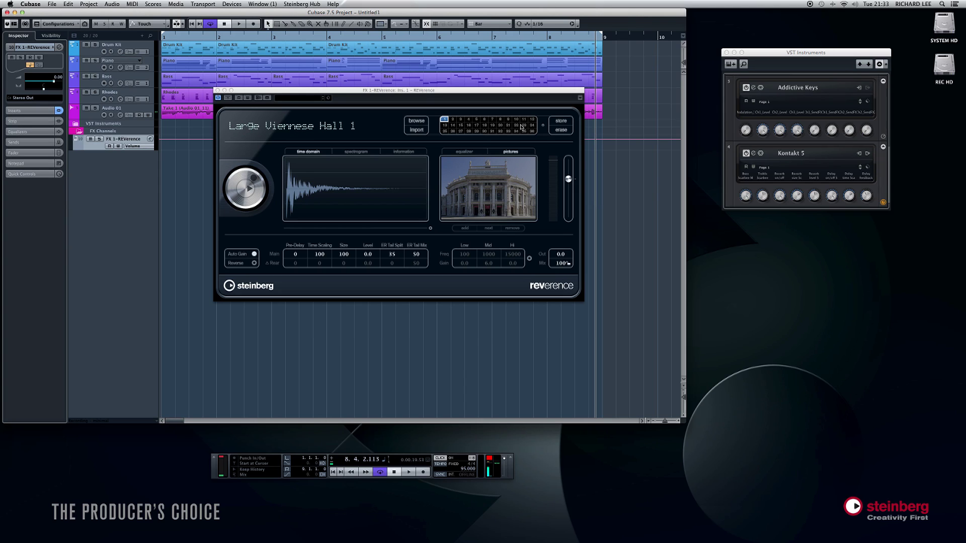
Raise the REVerence output to 4.8, audition the impulse response, and close the window
click(248, 191)
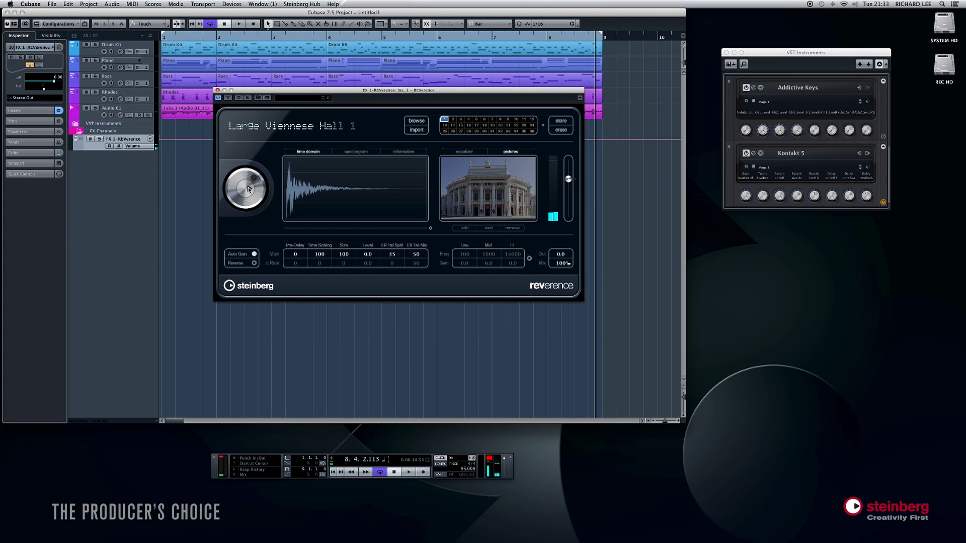
scroll(248, 189, up, 1)
drag(568, 179, 568, 172)
click(258, 195)
click(218, 91)
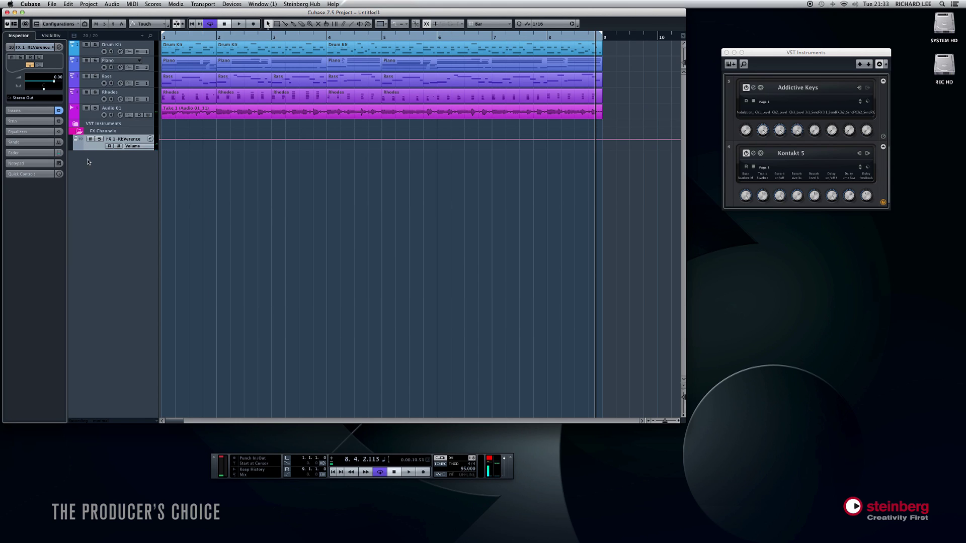
Open the MixConsole and raise the Audio 01 fader to about -5.95
click(232, 4)
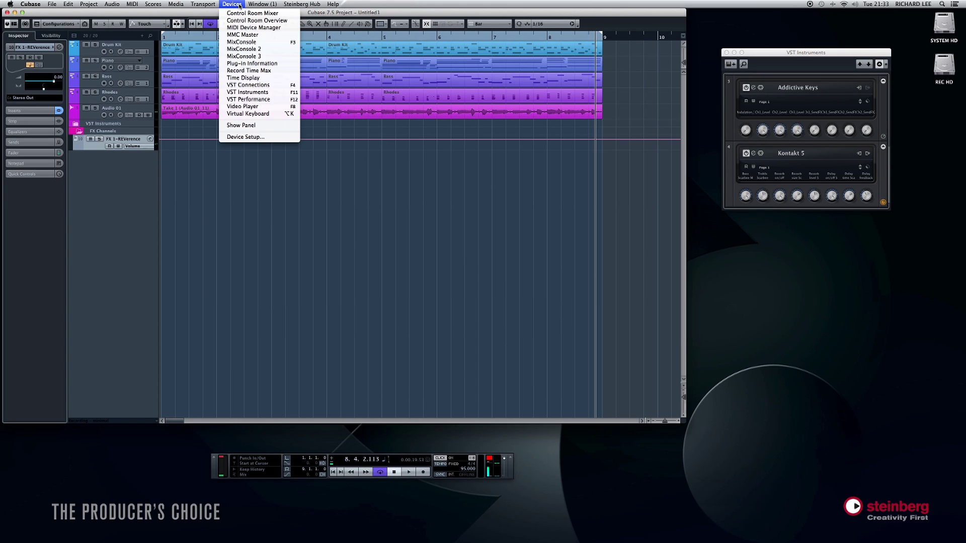
click(246, 42)
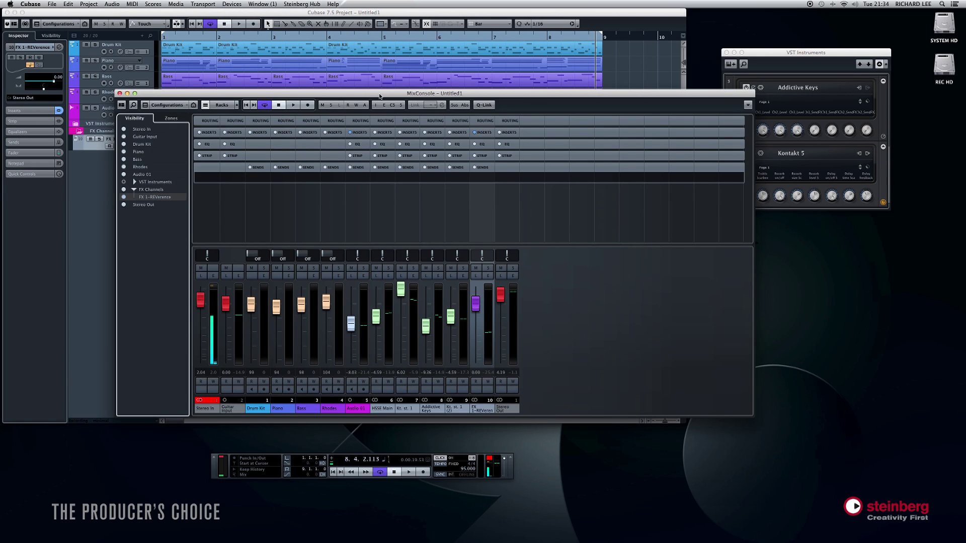
drag(380, 96, 382, 85)
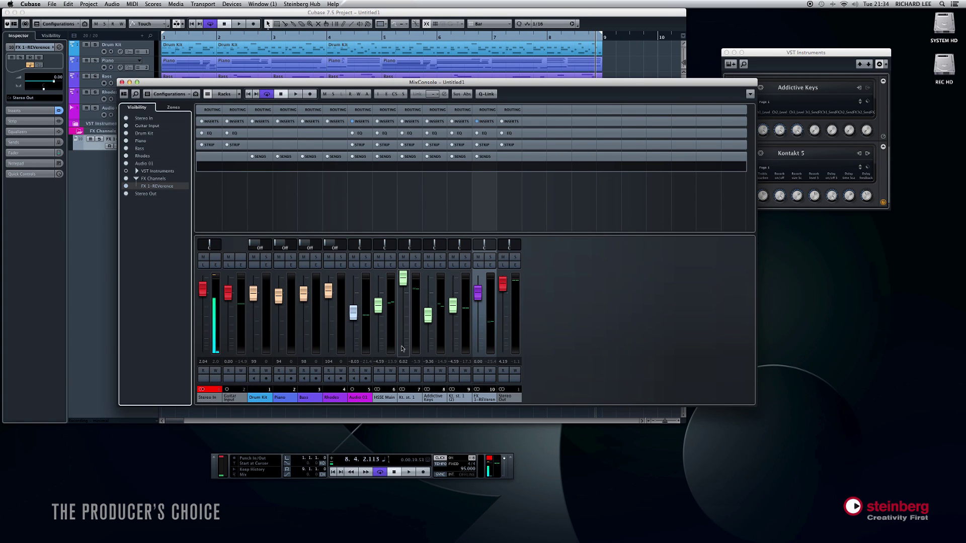
drag(355, 320, 356, 315)
Rename the Audio 01 channel to Guitar A1 and fine-tune its level to -5.74
click(361, 398)
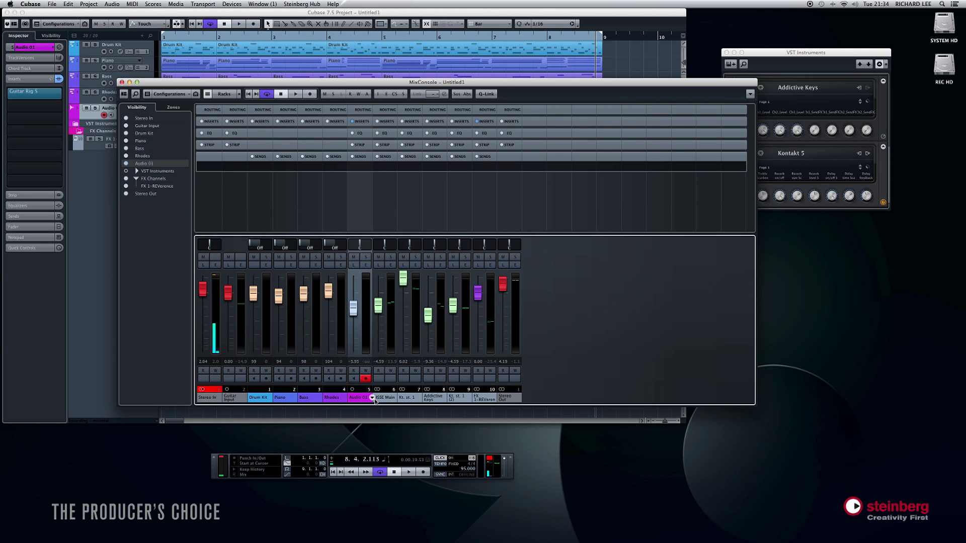
double_click(359, 398)
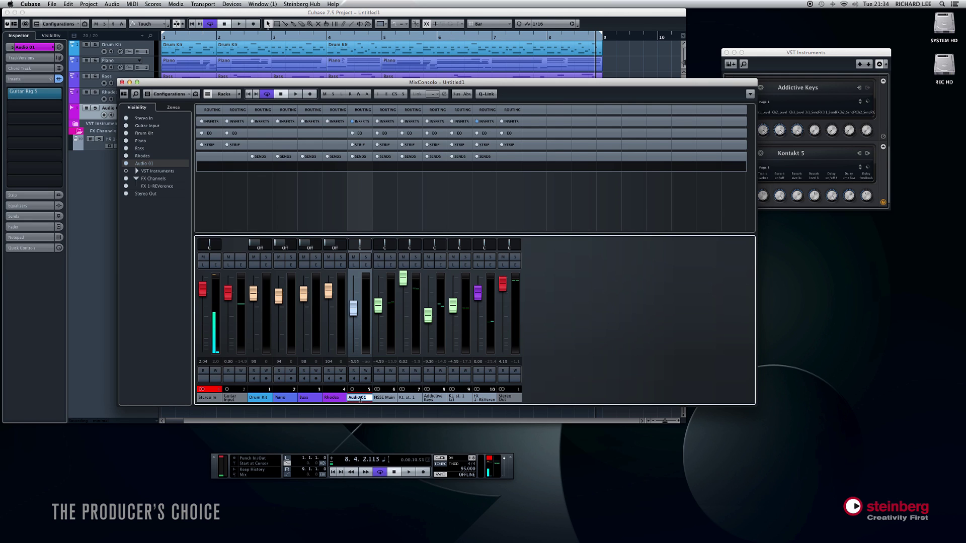
text(C)
text(uitar A1)
key(Return)
drag(353, 308, 353, 307)
click(364, 126)
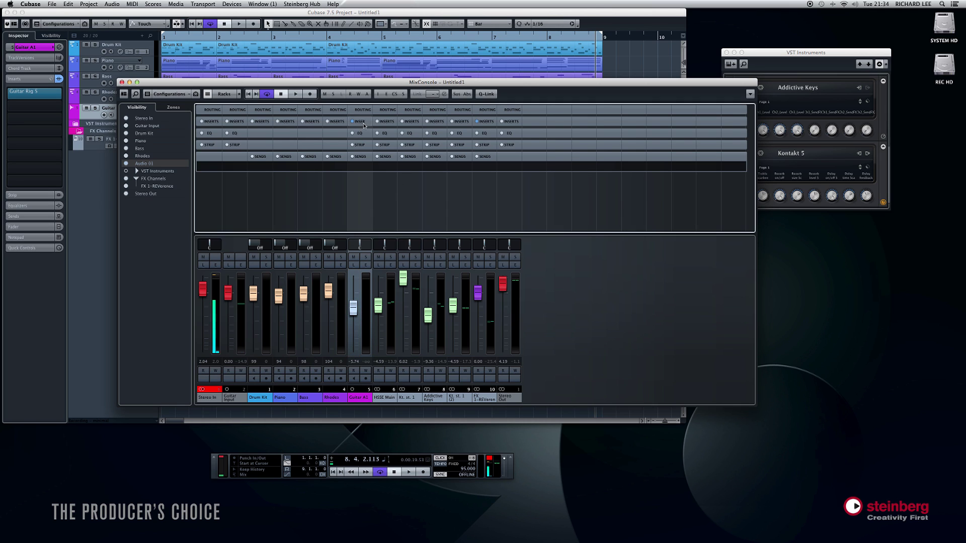
Route Guitar A1's first send to FX 1-REVerence and switch the send on
click(369, 167)
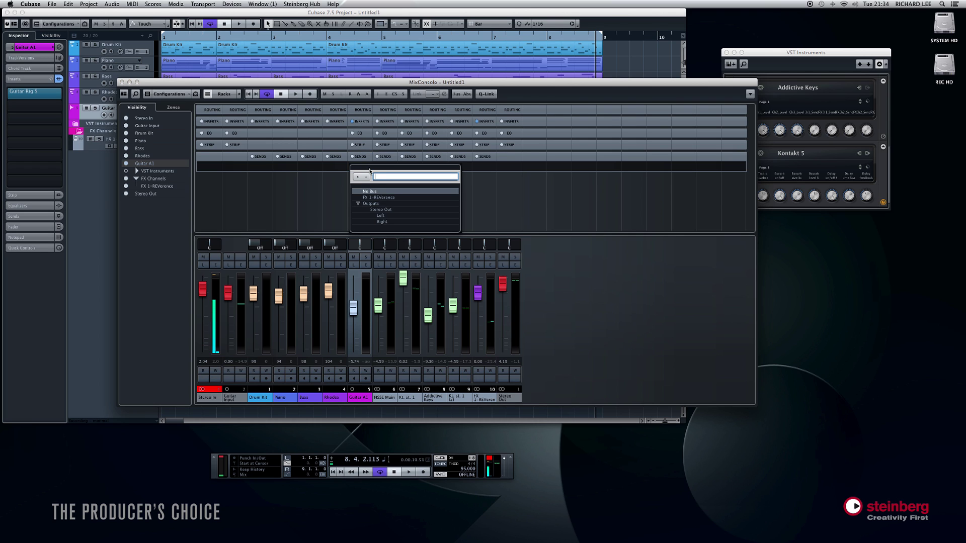
click(380, 198)
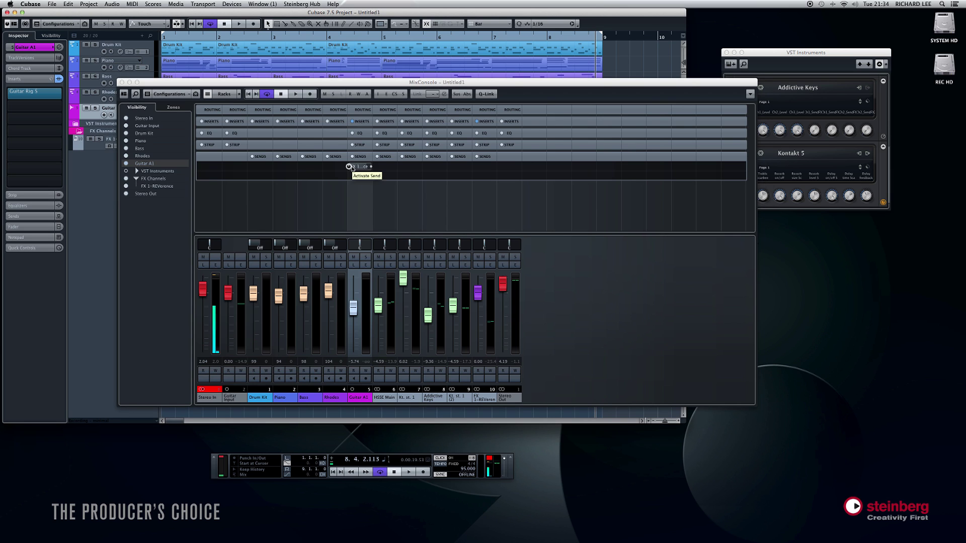
click(350, 167)
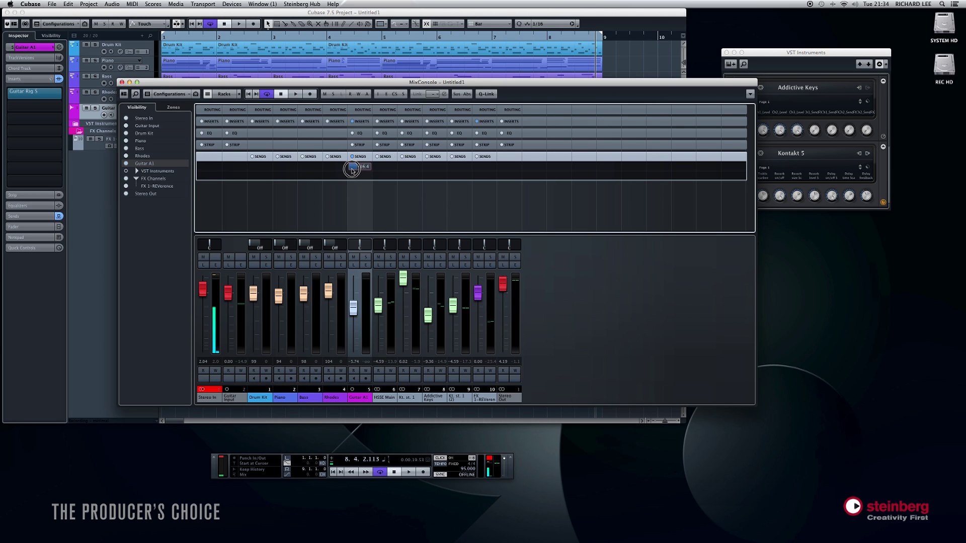
Adjust the guitar's reverb send level while listening to playback
key(space)
mouse_move(358, 168)
mouse_down()
mouse_move(368, 170)
mouse_move(354, 169)
mouse_up()
key(space)
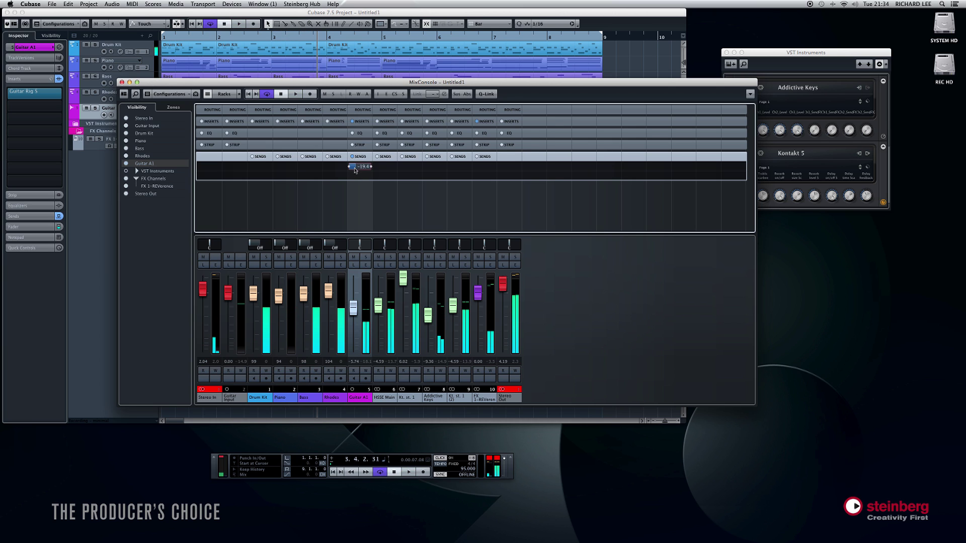
With Guitar A1 soloed during playback, lower its reverb send to about -29.9, then unsolo it
click(367, 258)
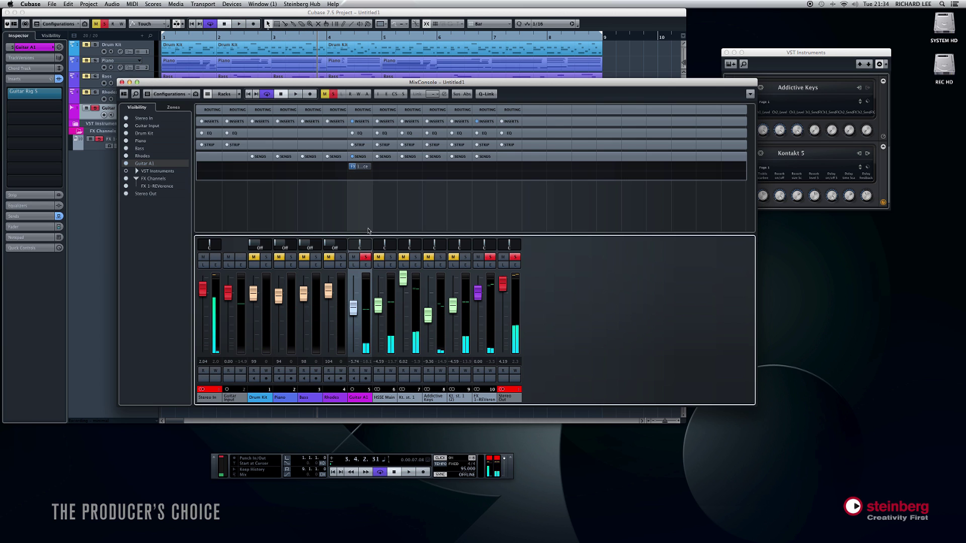
key(space)
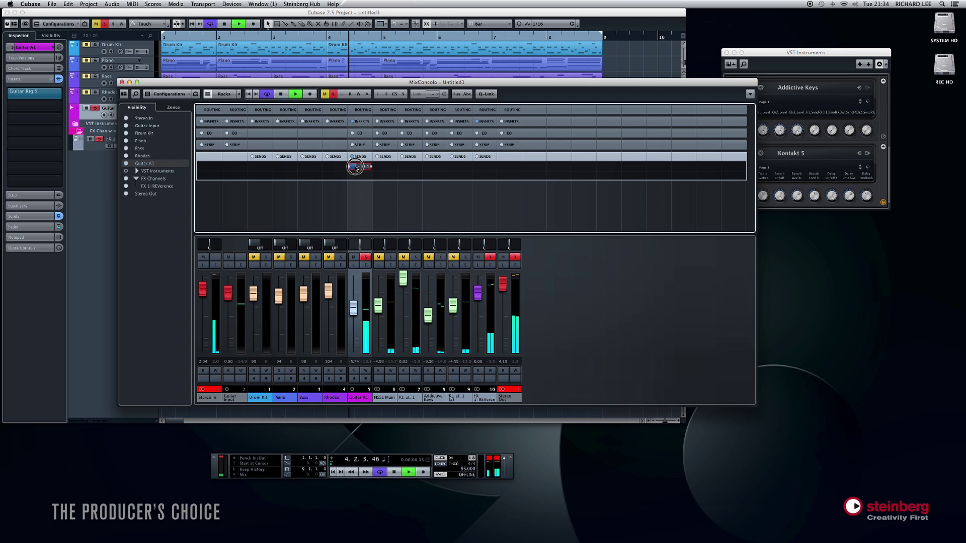
drag(356, 169, 353, 170)
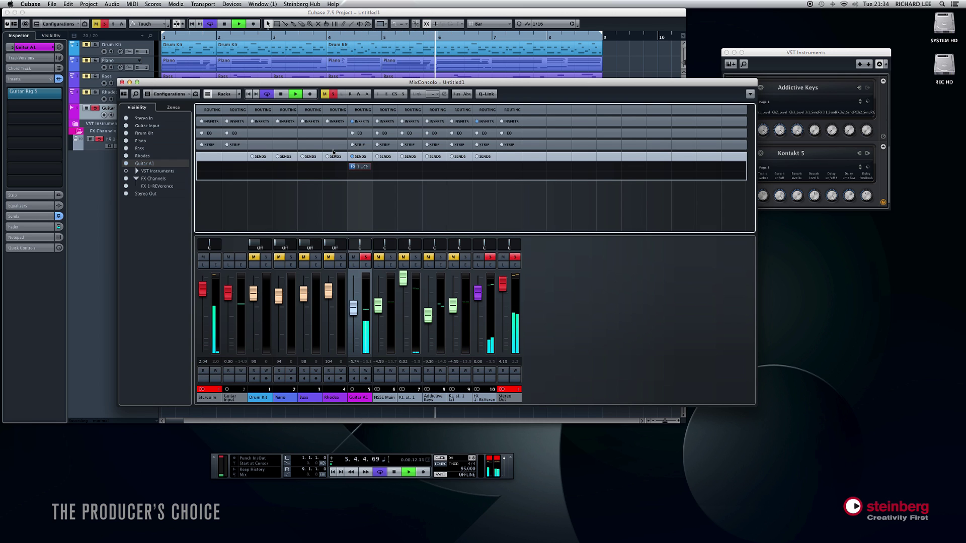
key(space)
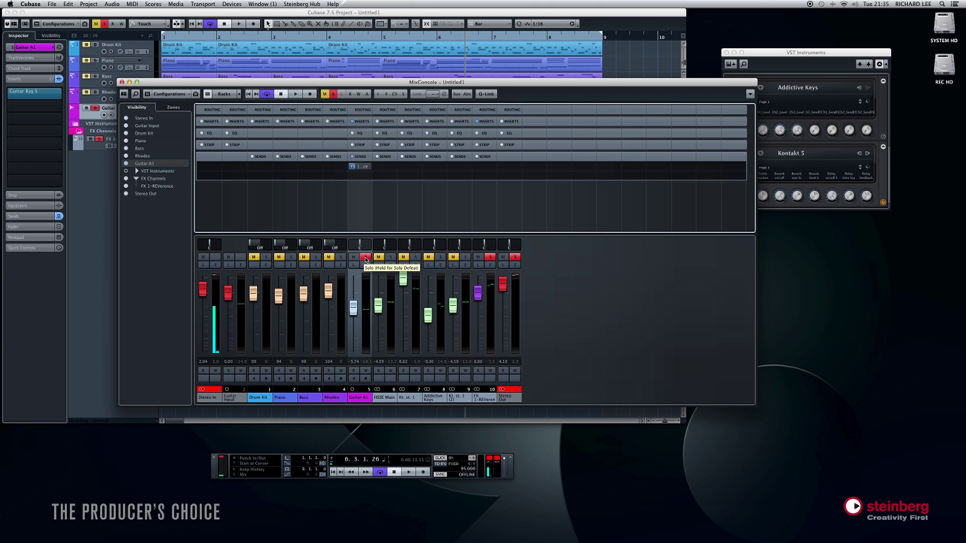
click(366, 259)
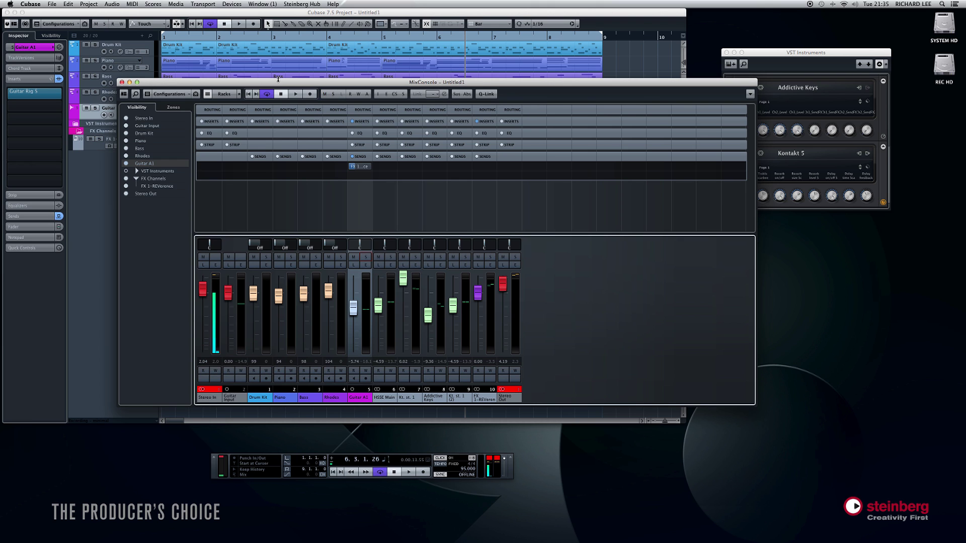
drag(251, 84, 345, 139)
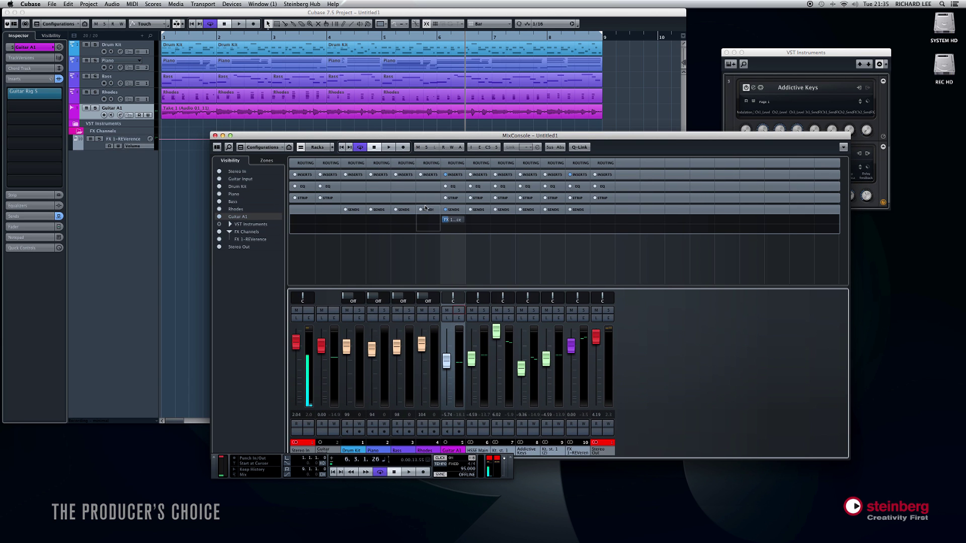